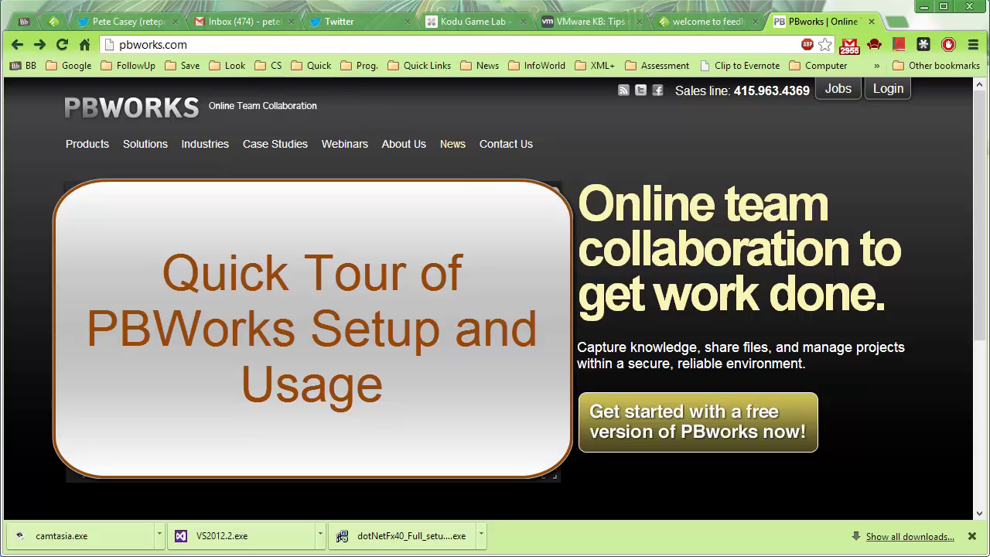
# - Begin a free PBworks sign-up as K-12 Education and scroll down to the plan prices
pyautogui.click(685, 420)
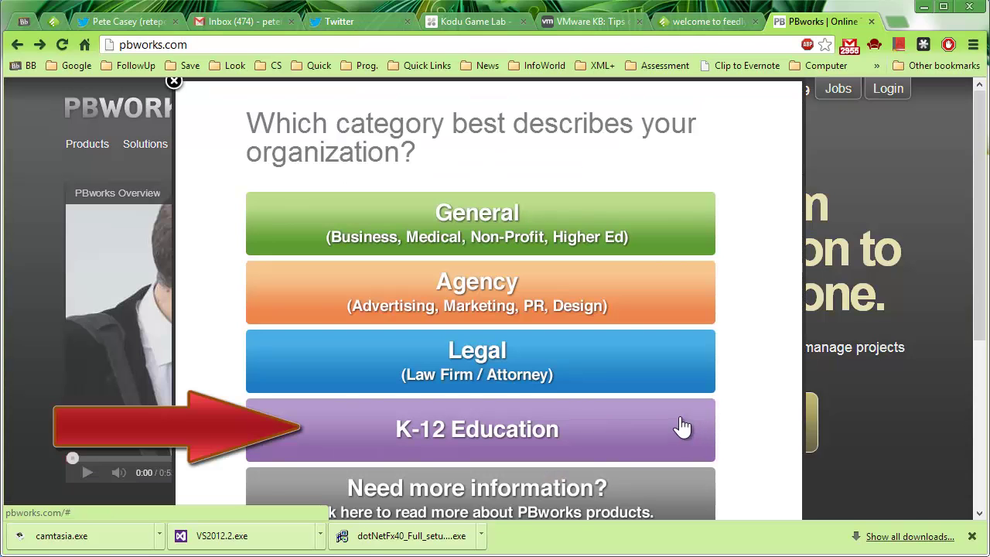
pyautogui.click(580, 424)
pyautogui.scroll(-2, 607, 421)
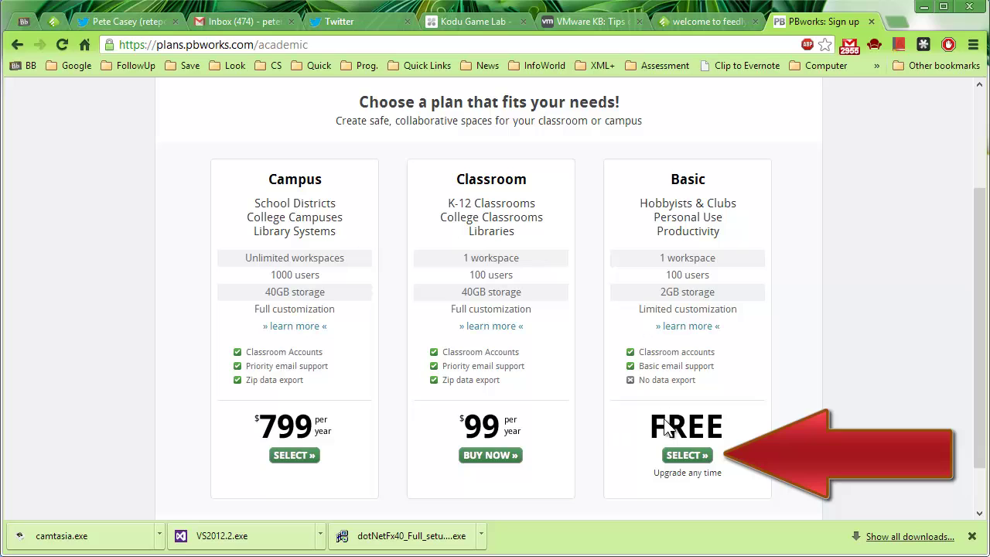
# - Choose the free Basic plan, enter workspace address 'lkasjdfiosdf' and confirm non-commercial use
pyautogui.click(693, 457)
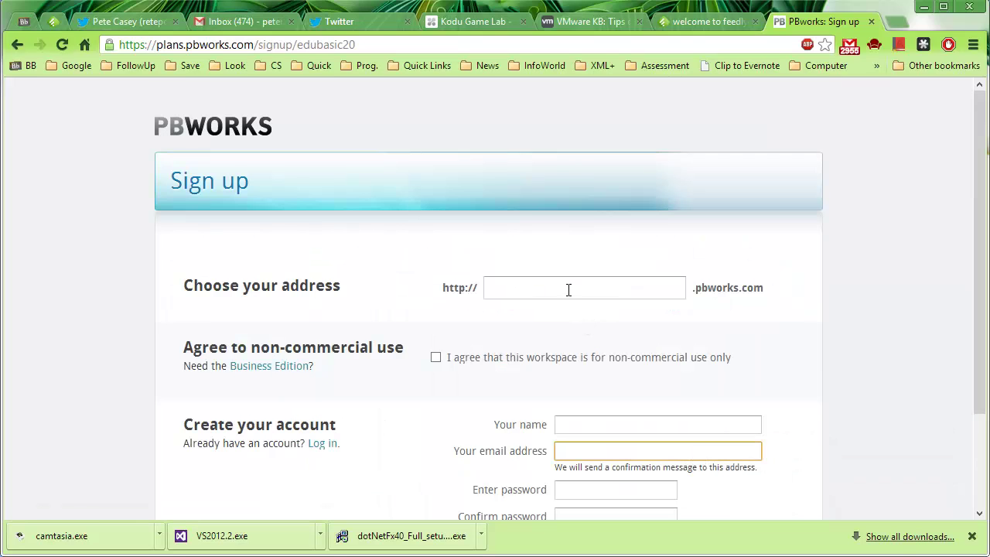
pyautogui.click(568, 287)
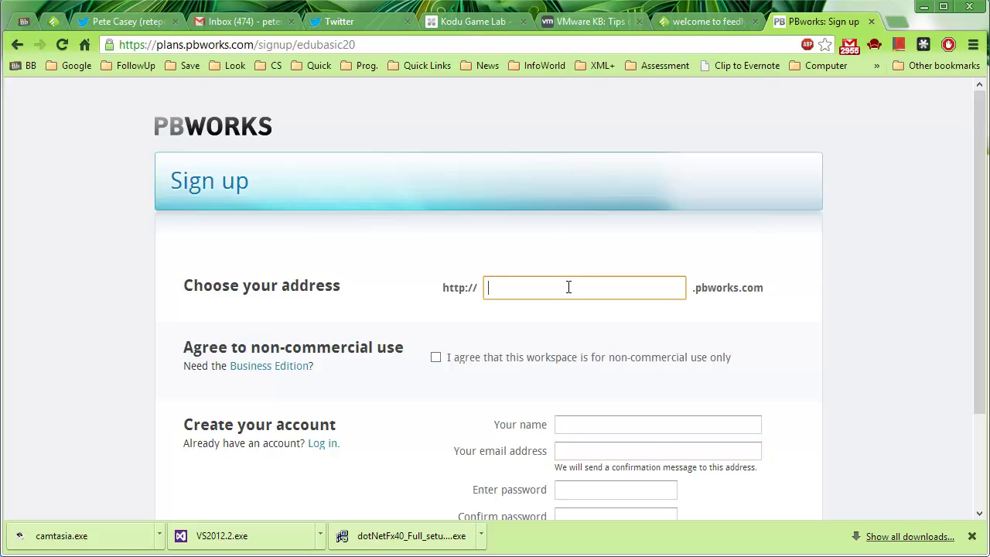
pyautogui.write('lkasjdfiosdf')
pyautogui.click(434, 356)
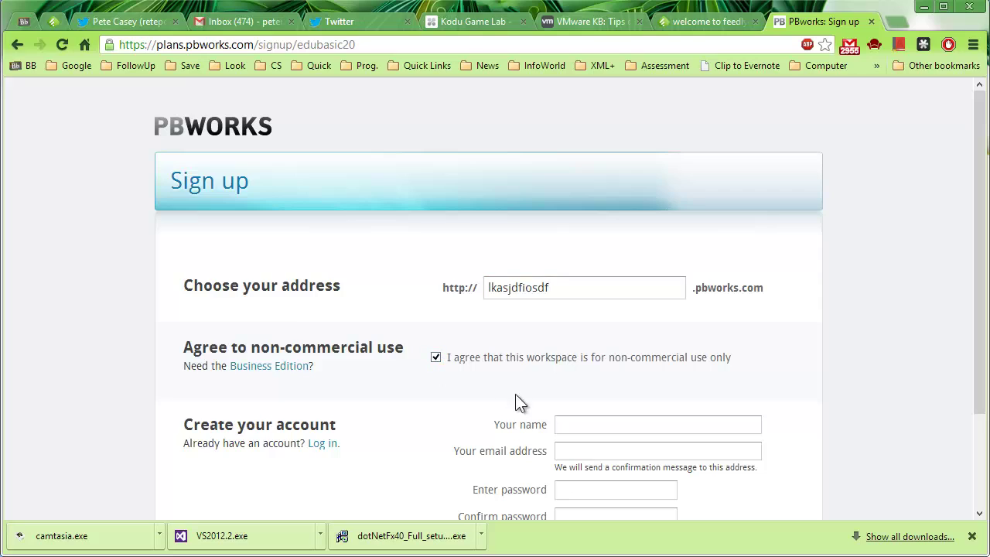
# - Fill in the account holder's name, e-mail and password twice, then submit the form
pyautogui.click(587, 423)
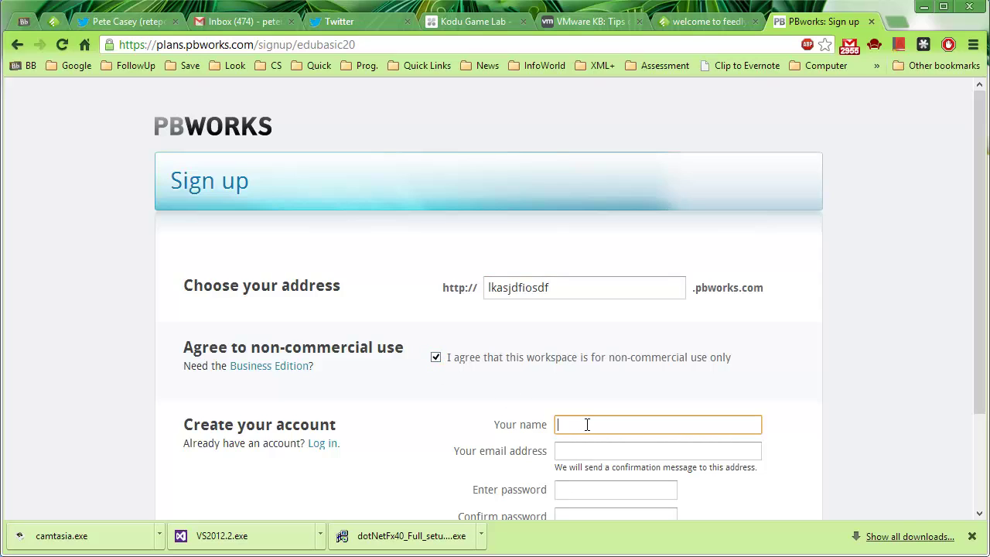
pyautogui.write('bob smith')
pyautogui.click(581, 450)
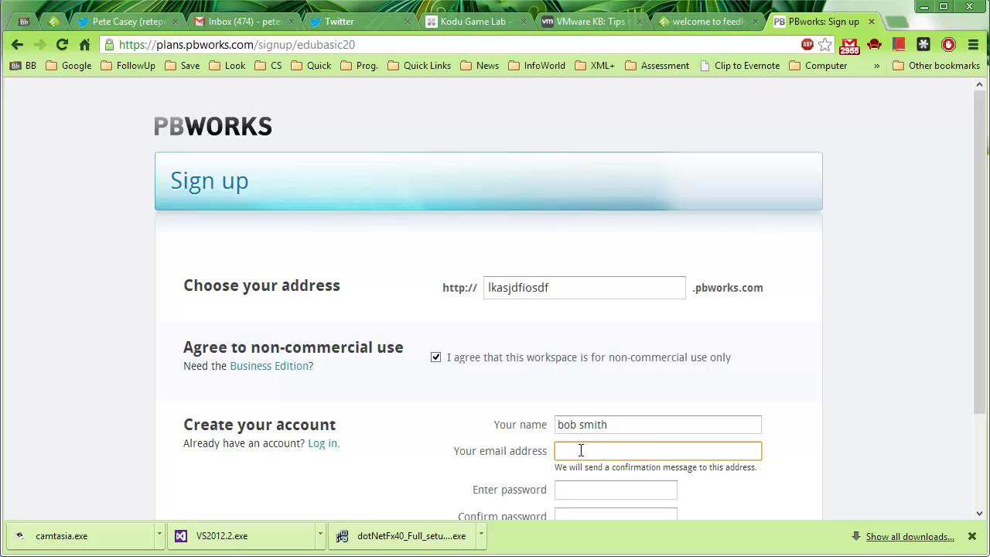
pyautogui.press('Tab')
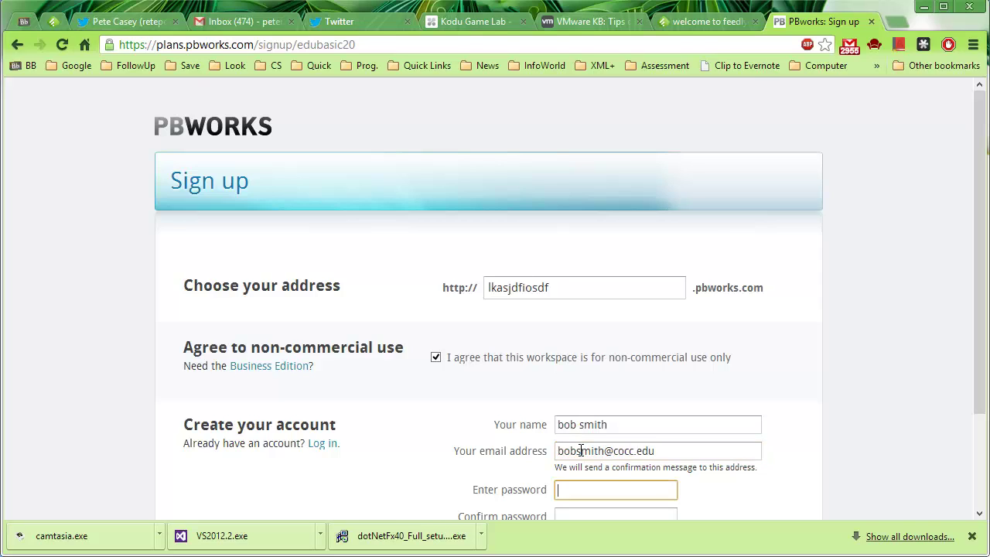
pyautogui.write('••••••')
pyautogui.scroll(-2, 580, 450)
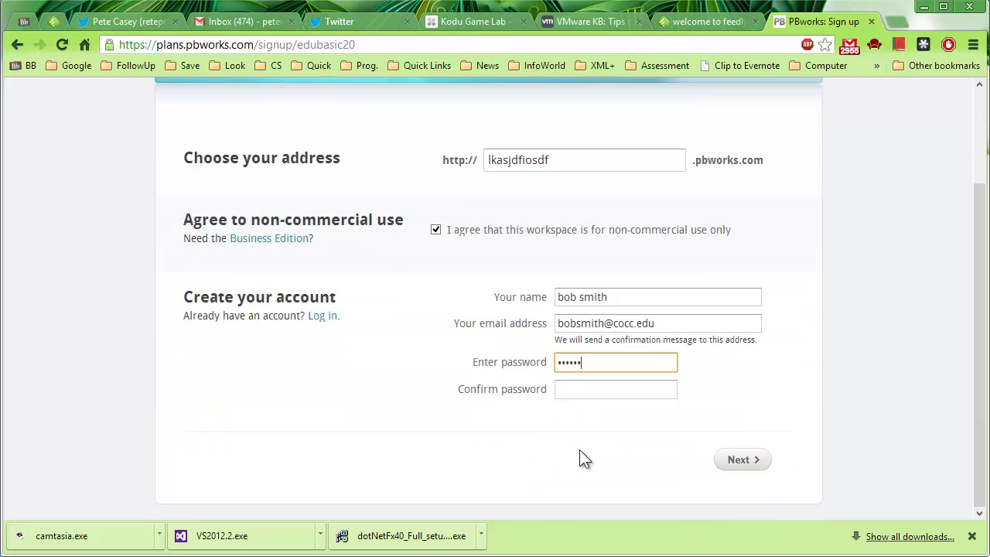
pyautogui.press('Tab')
pyautogui.write('••••••')
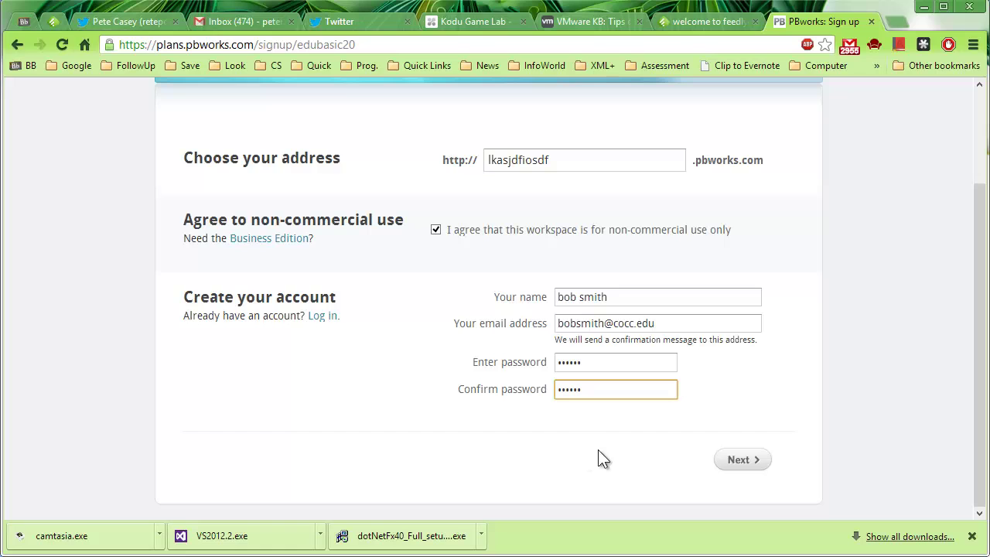
pyautogui.click(739, 461)
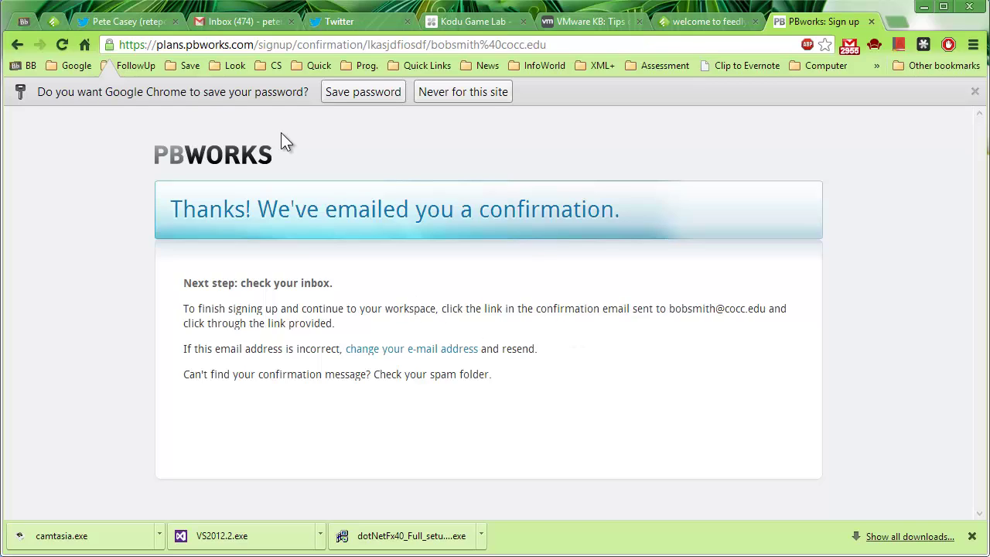
# - Navigate the browser to pbworks.com
pyautogui.click(348, 45)
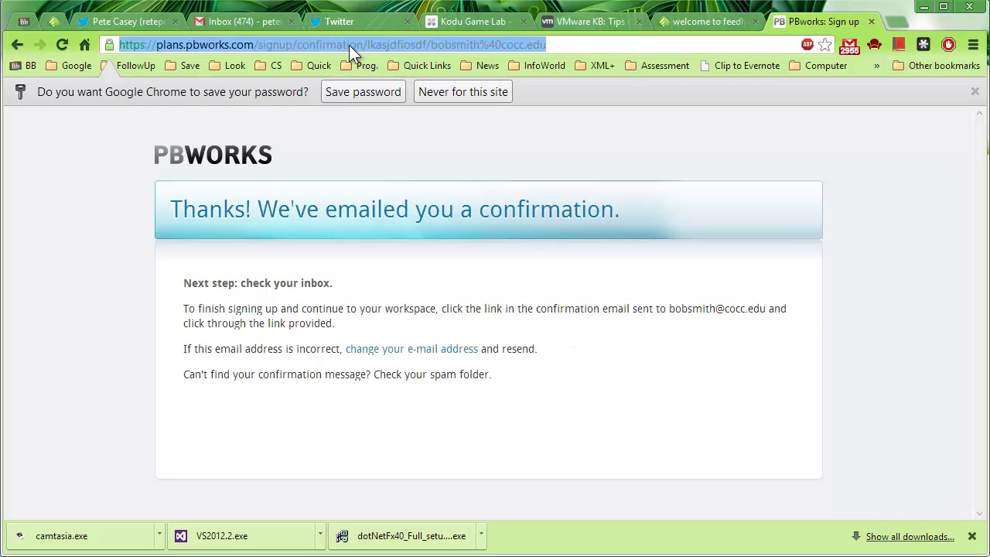
pyautogui.write('pbworks.')
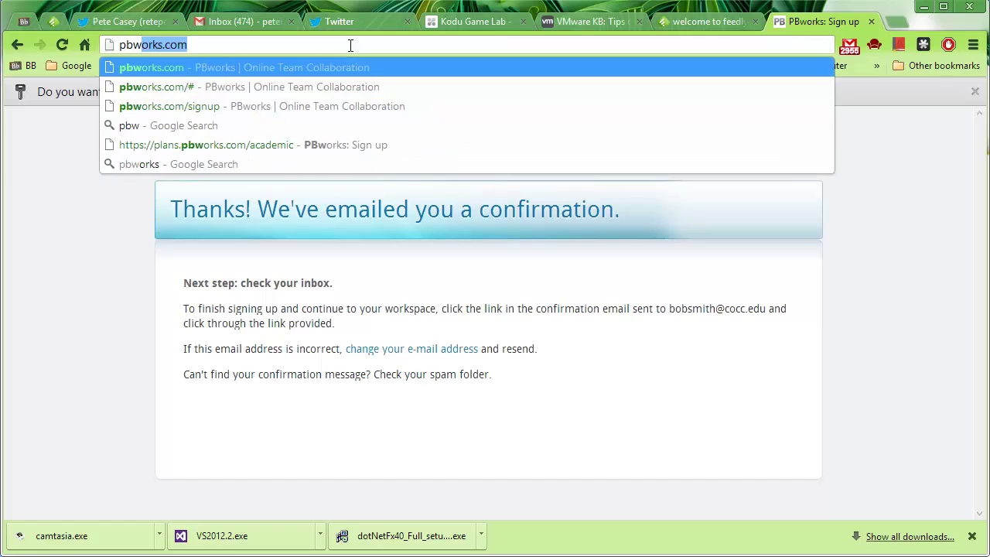
pyautogui.write('com')
pyautogui.press('Return')
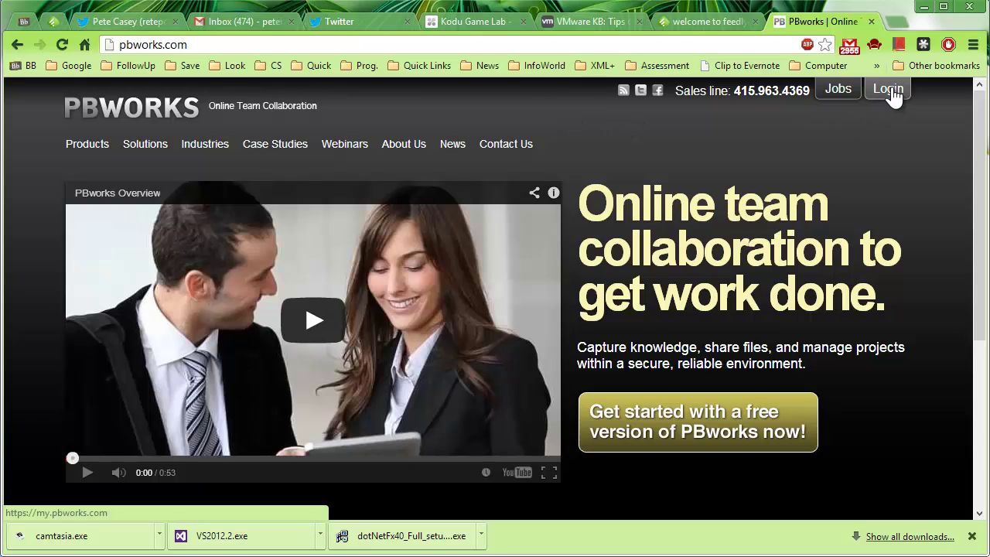
# - Log in to PBworks with the college e-mail address and its password
pyautogui.click(889, 90)
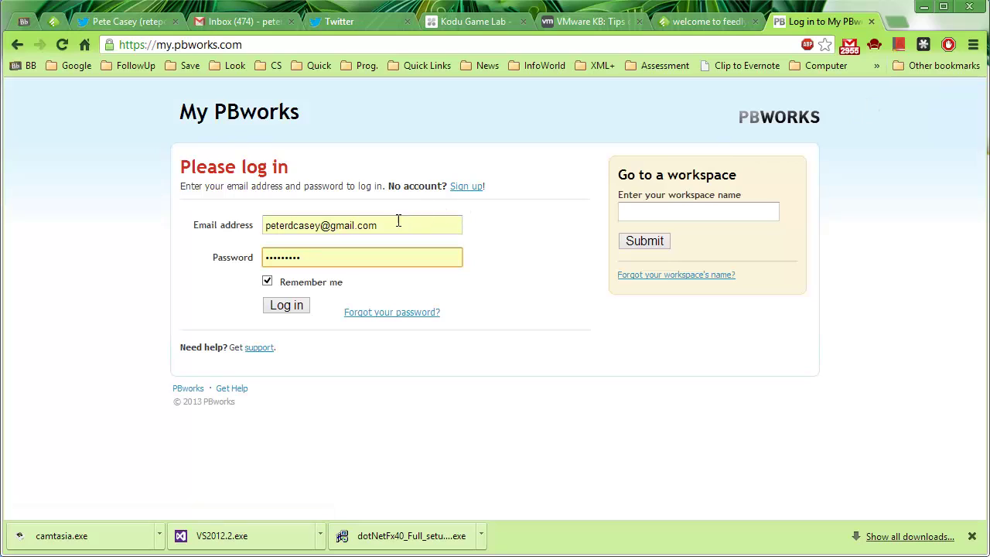
pyautogui.moveTo(396, 222); pyautogui.dragTo(251, 223)
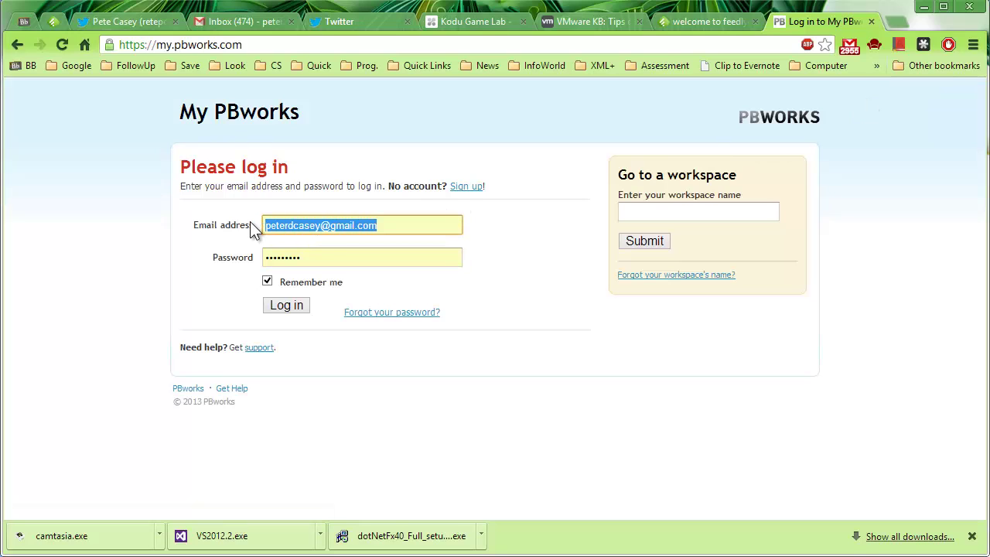
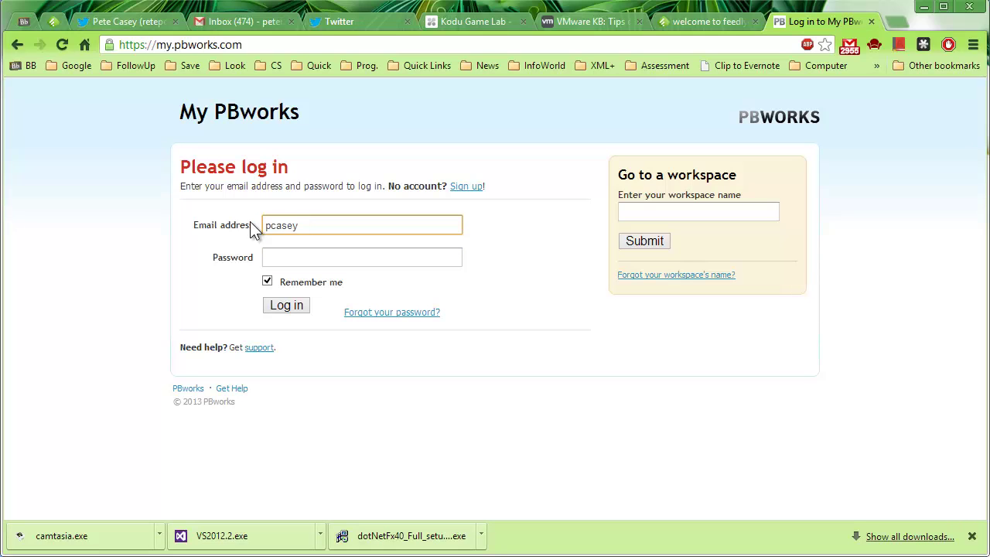
pyautogui.press('Tab')
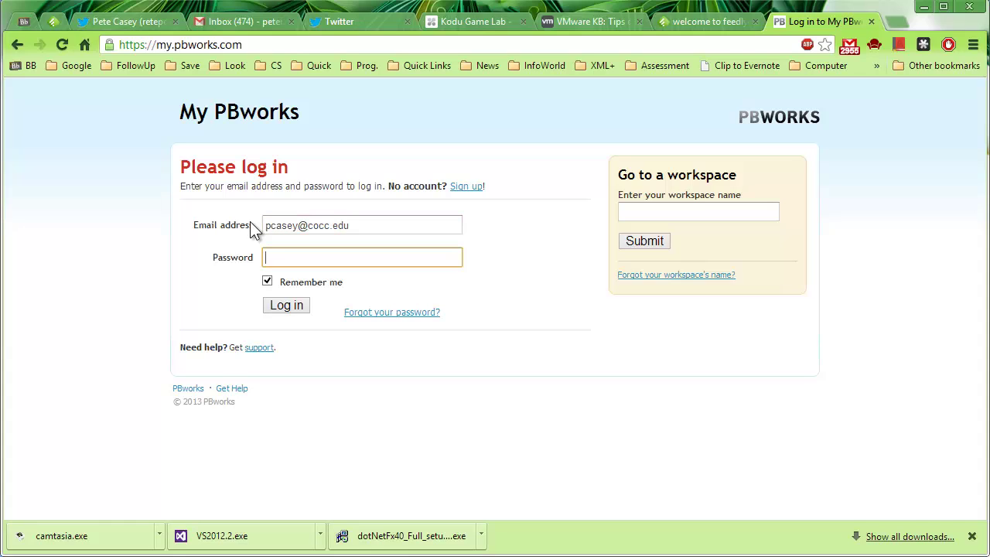
pyautogui.write('•••••••')
pyautogui.click(278, 303)
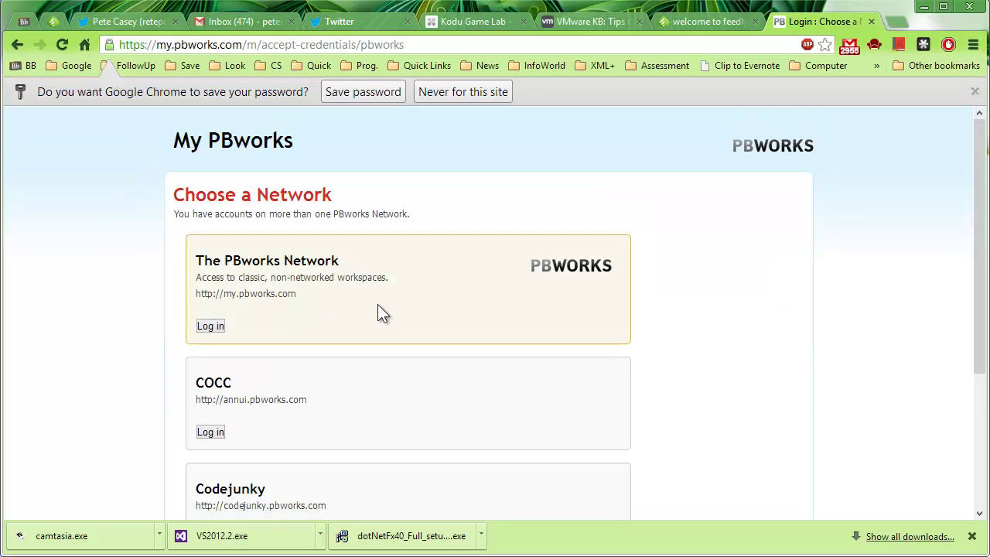
# - Enter The PBworks Network from the Choose a Network list
pyautogui.scroll(-1, 378, 310)
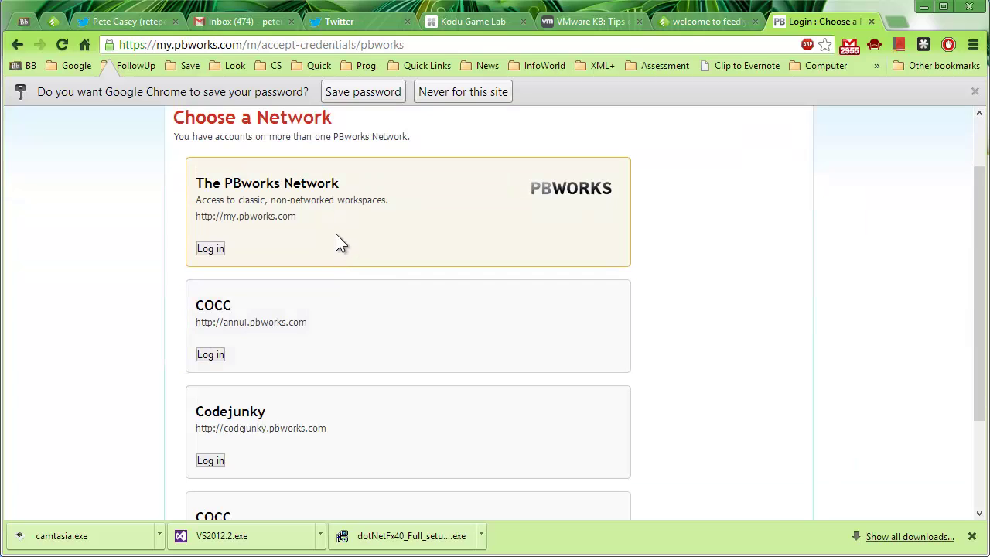
pyautogui.scroll(-2, 336, 235)
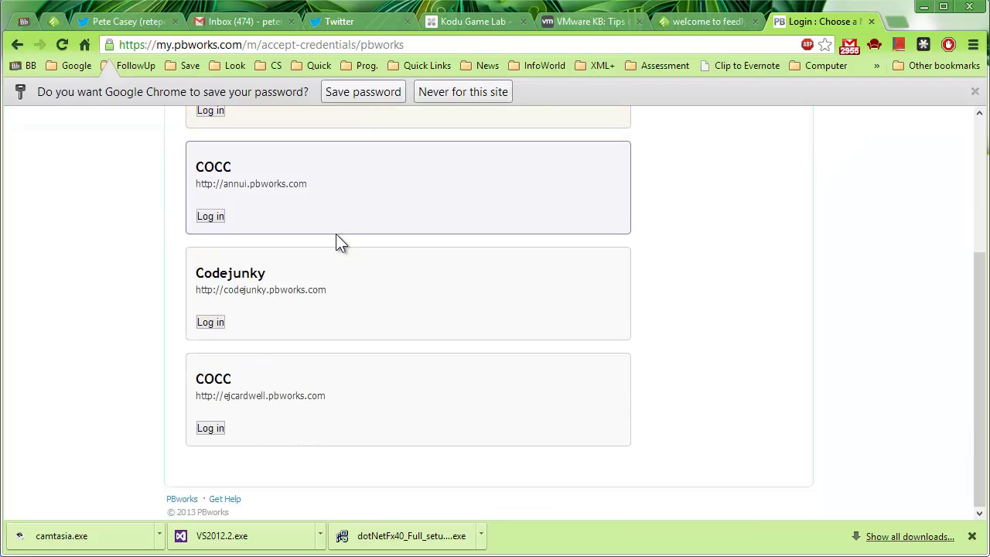
pyautogui.scroll(3, 337, 236)
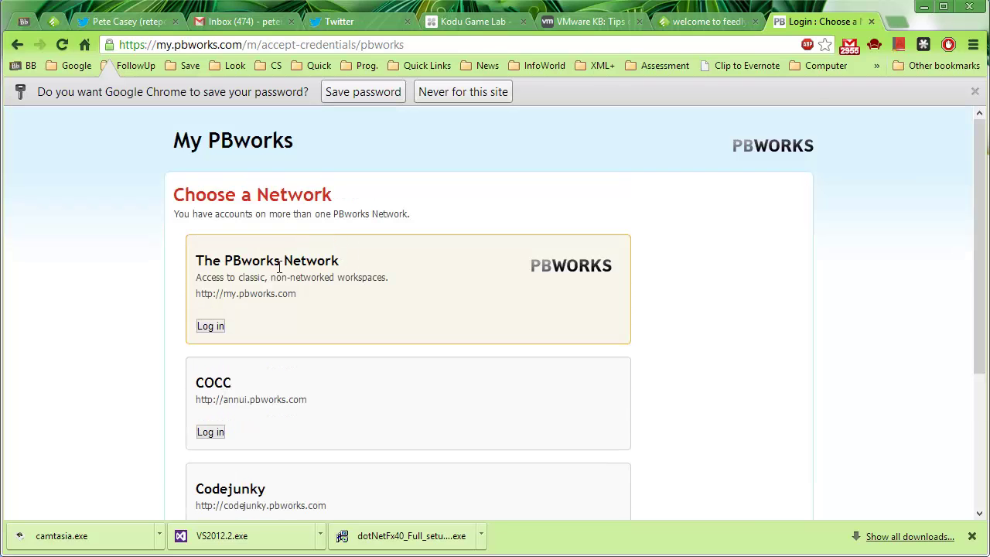
pyautogui.click(214, 325)
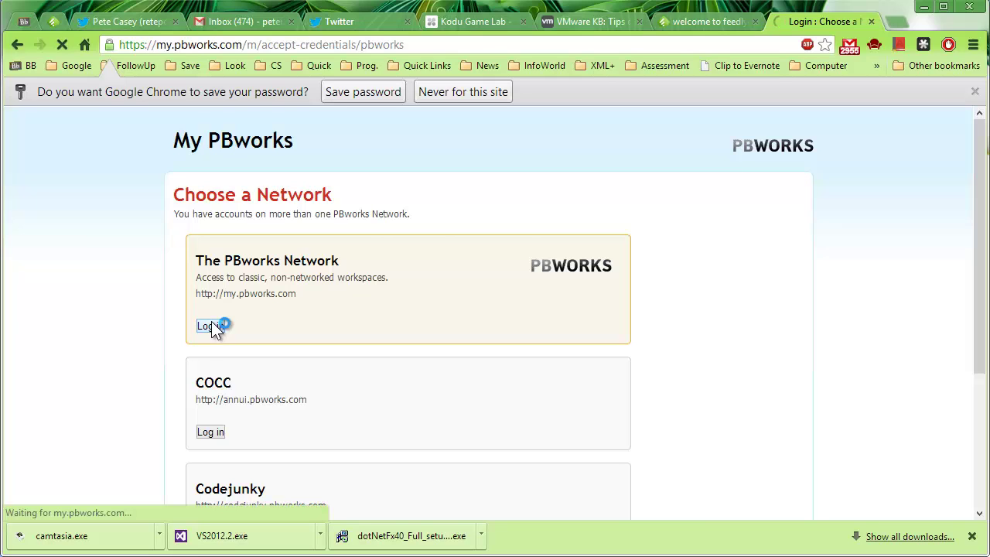
# - Let Chrome save the login password and scroll the My Workspaces list
pyautogui.click(368, 95)
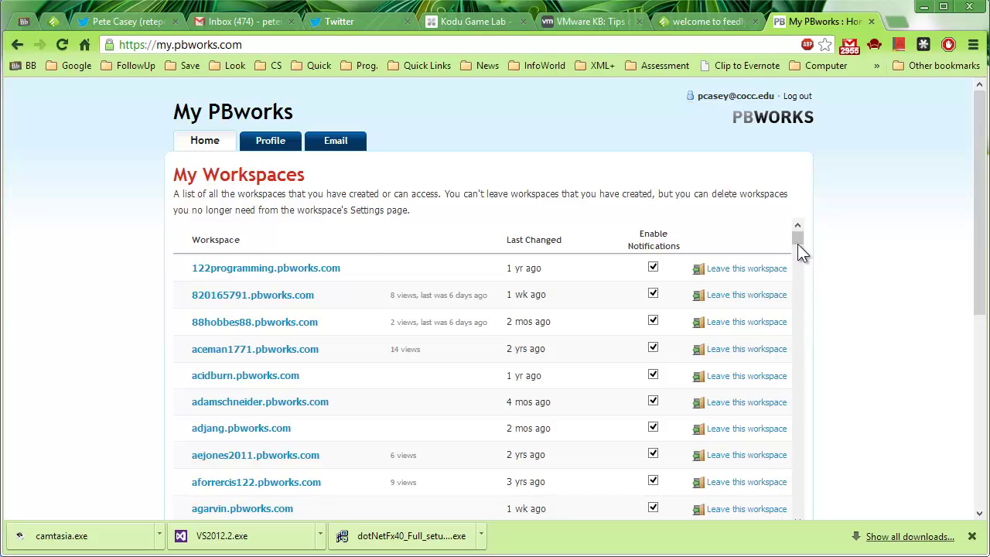
pyautogui.moveTo(796, 237); pyautogui.dragTo(796, 277)
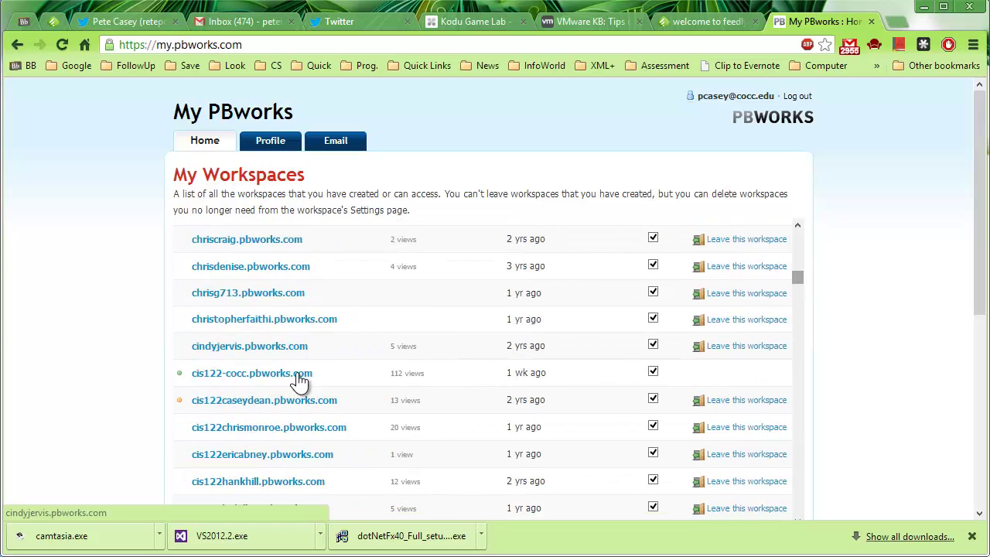
# - Open the cis122-cocc.pbworks.com workspace and go back to its FrontPage via the Wiki tab
pyautogui.click(235, 376)
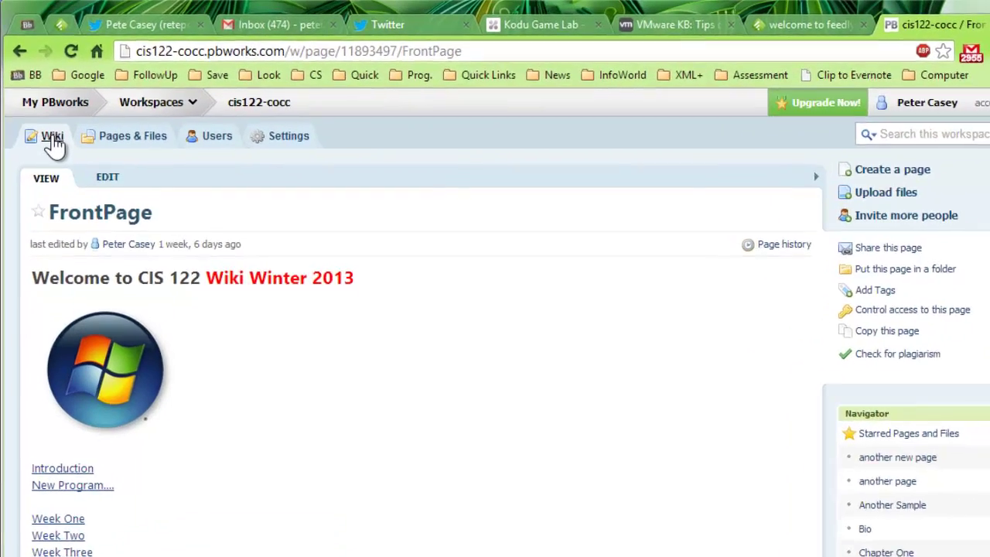
pyautogui.click(46, 125)
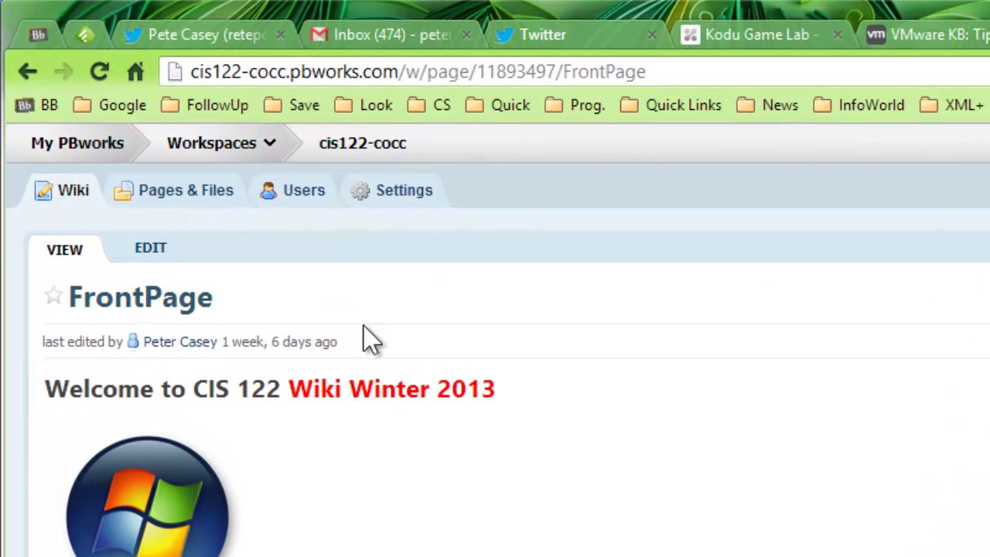
# - Change the workspace Title in Settings from cis122-cocc to CIS 122-COCC and save
pyautogui.click(403, 194)
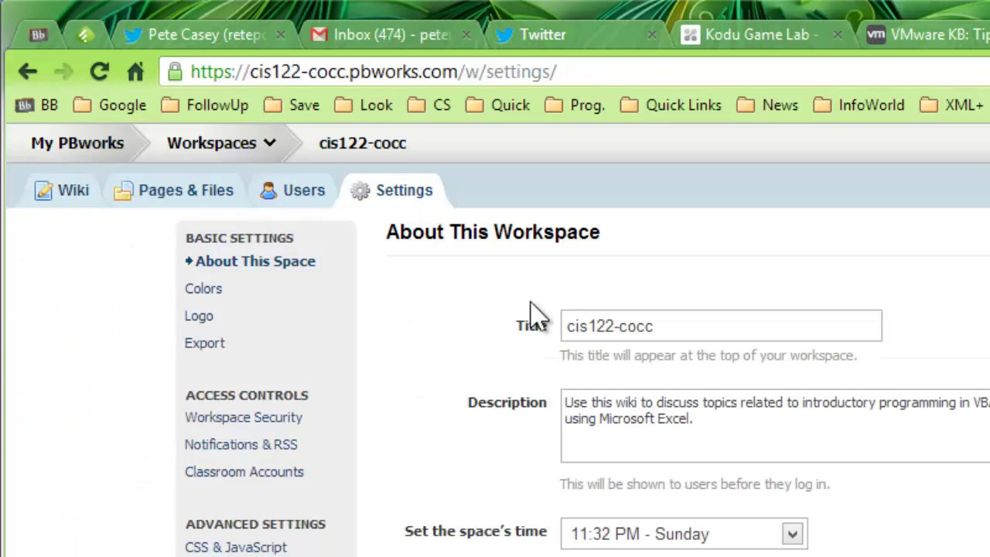
pyautogui.doubleClick(576, 325)
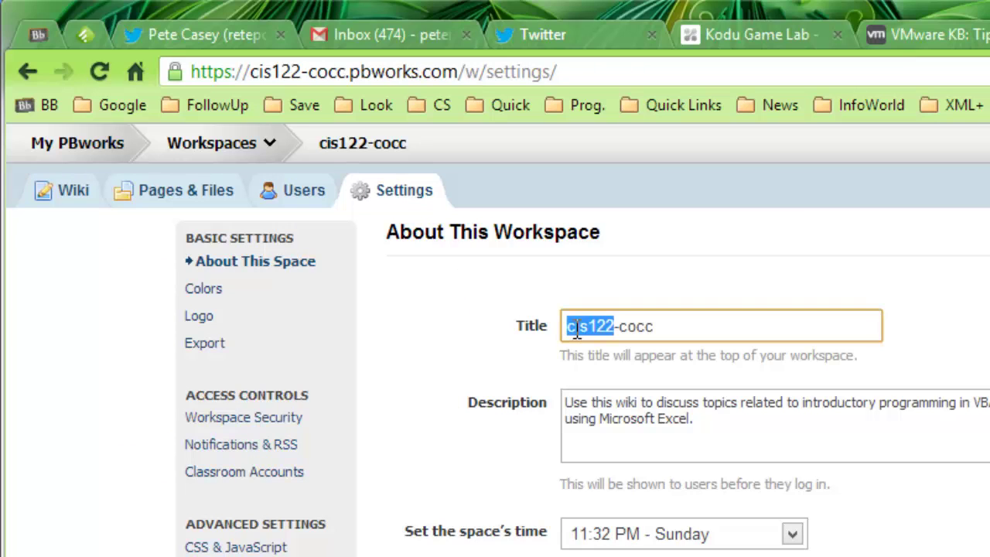
pyautogui.write('CIS 122')
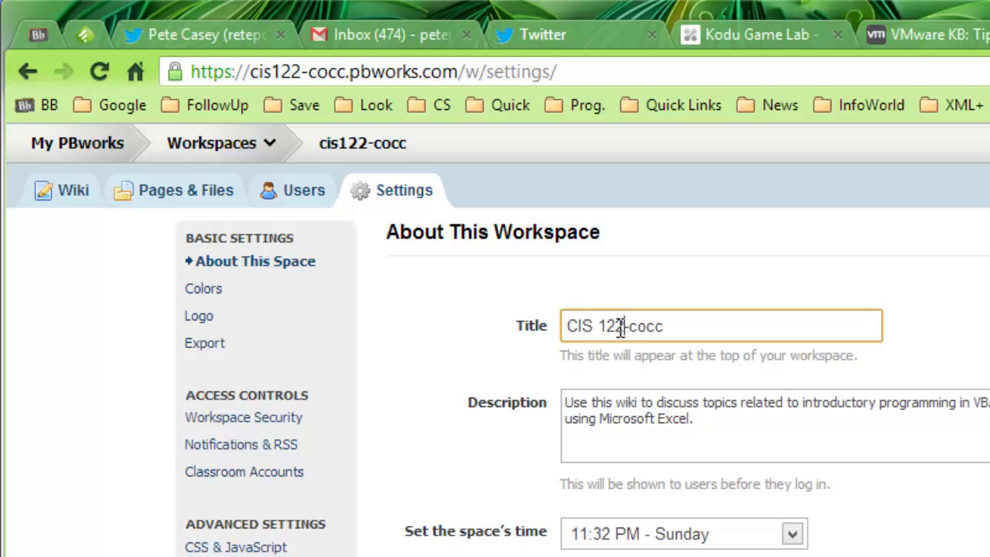
pyautogui.moveTo(631, 327); pyautogui.dragTo(666, 328)
pyautogui.write('COCC')
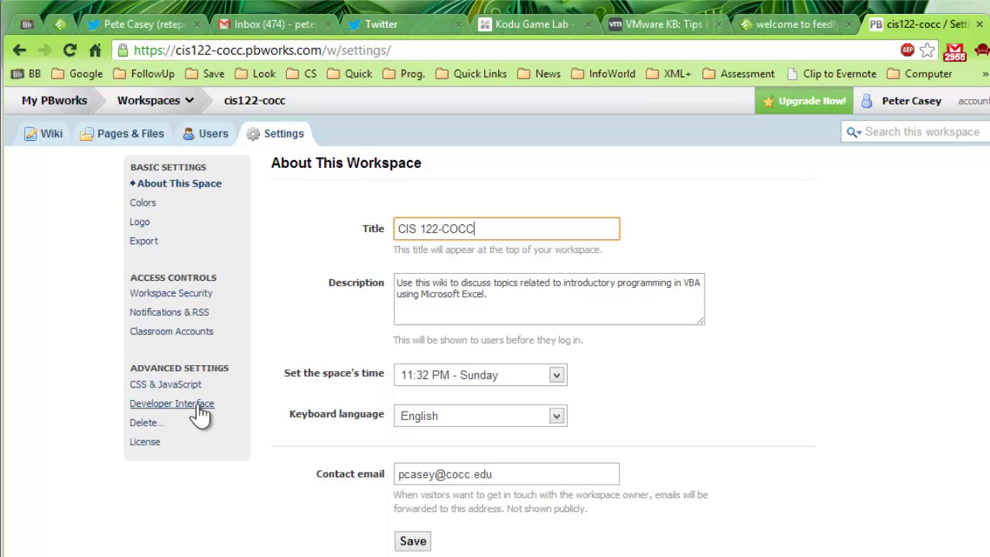
pyautogui.click(413, 541)
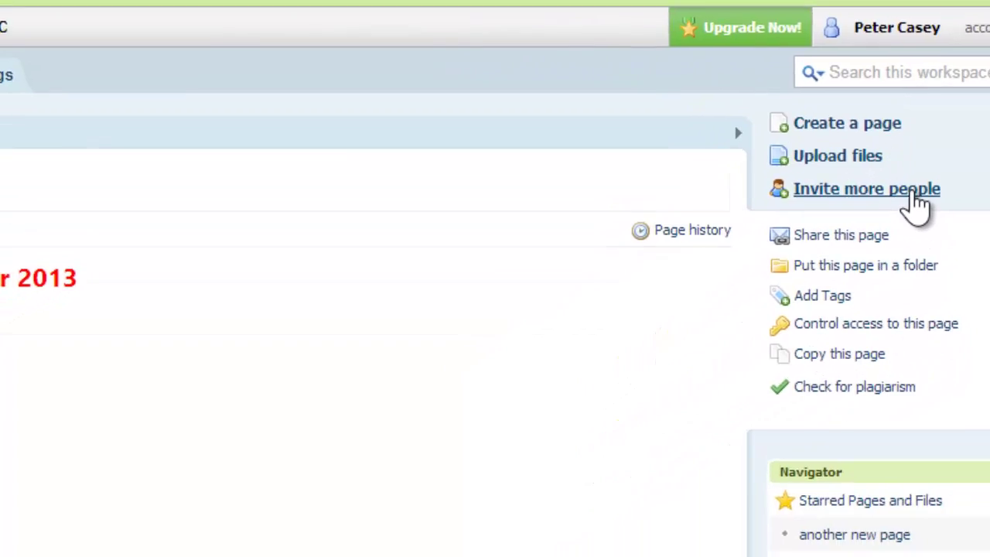
# - Start inviting a college e-mail address as an Editor, then cancel the invitation
pyautogui.click(727, 313)
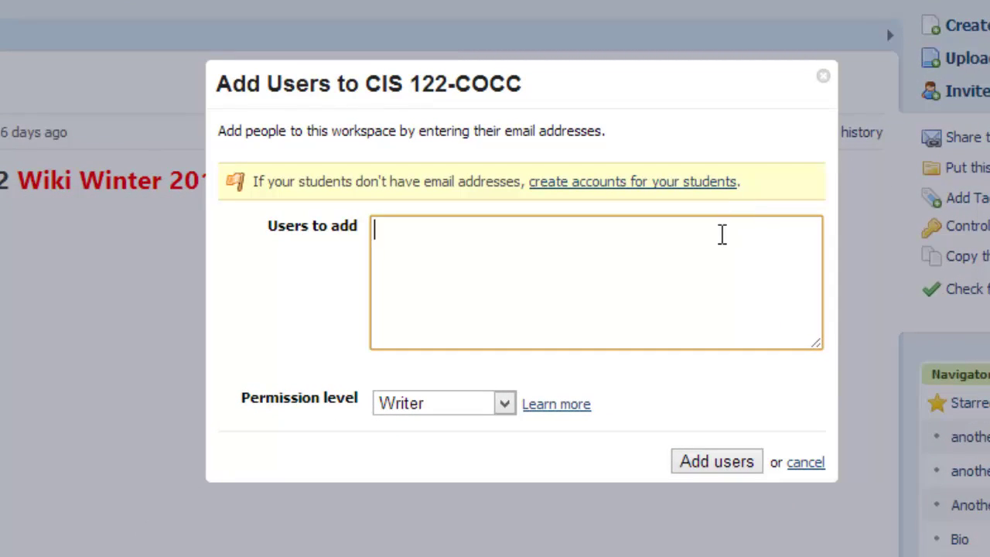
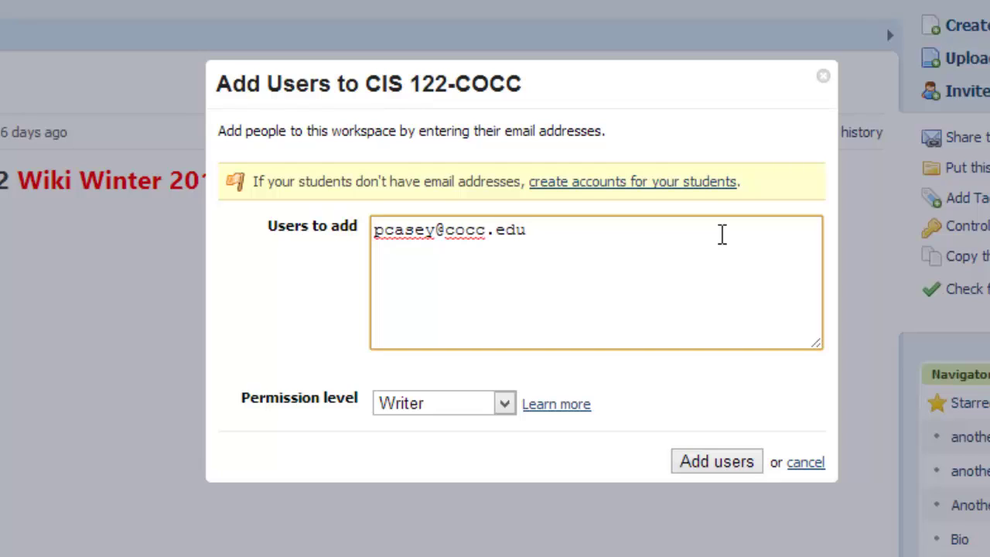
pyautogui.click(504, 404)
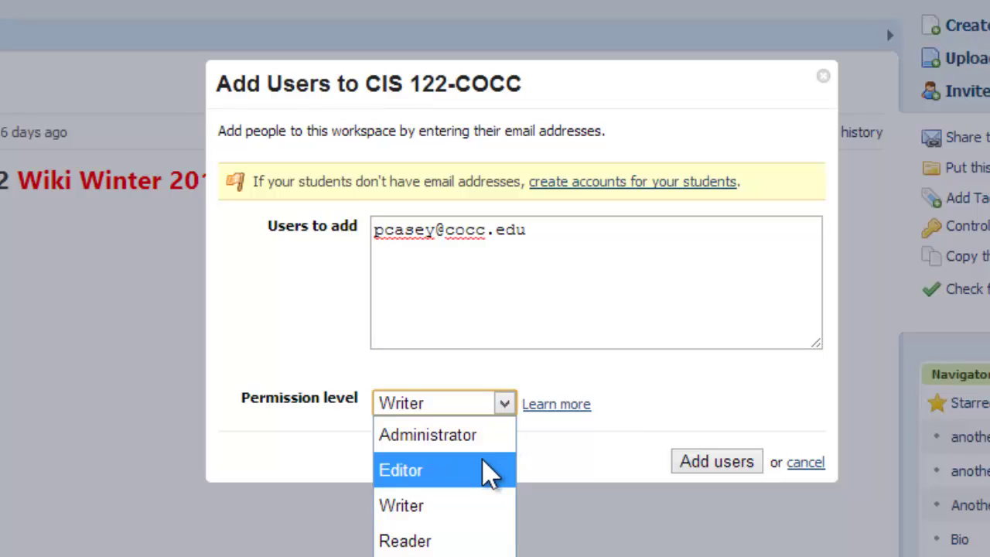
pyautogui.click(488, 471)
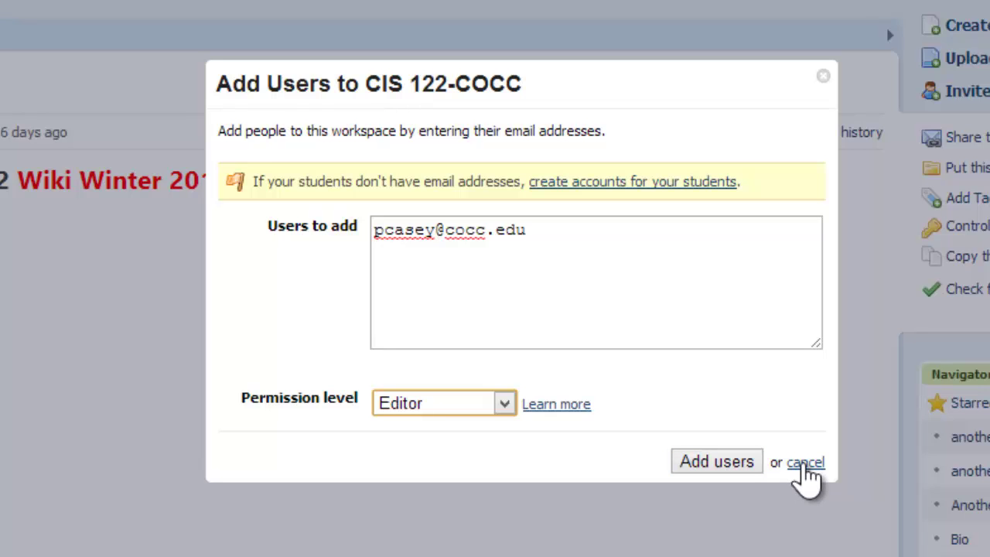
pyautogui.click(801, 464)
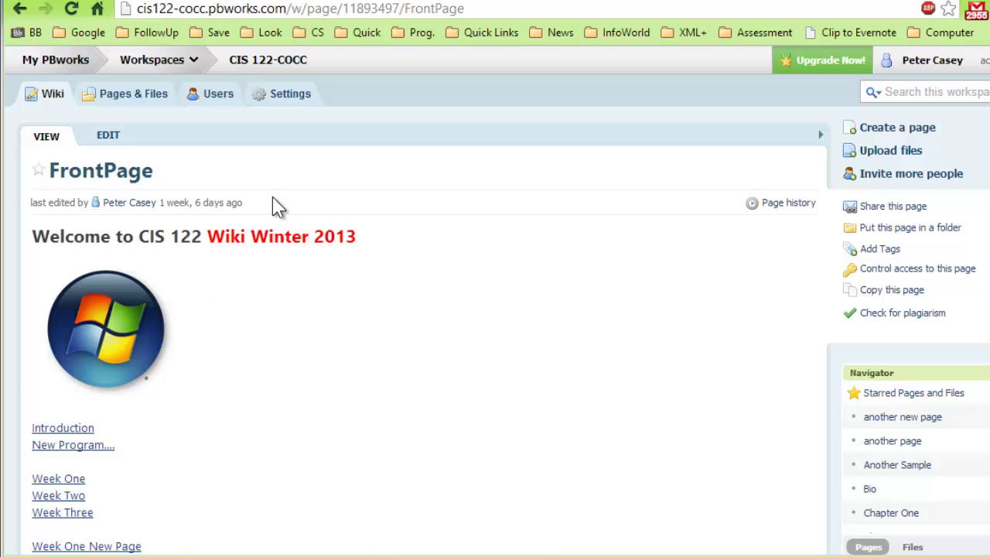
# - Change 'Winter' to 'Summer' in the FrontPage heading, save, and open a new browser tab
pyautogui.click(108, 137)
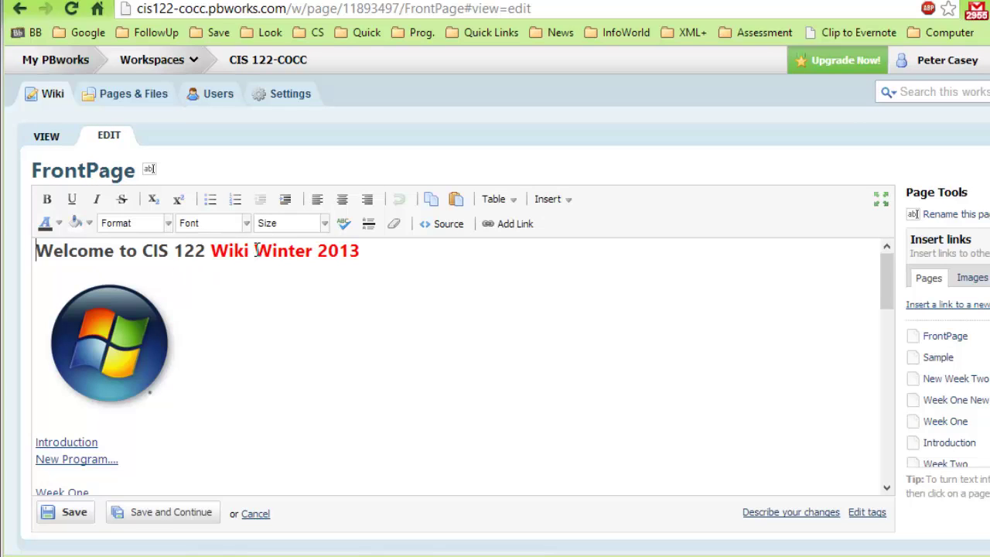
pyautogui.moveTo(255, 250); pyautogui.dragTo(304, 249)
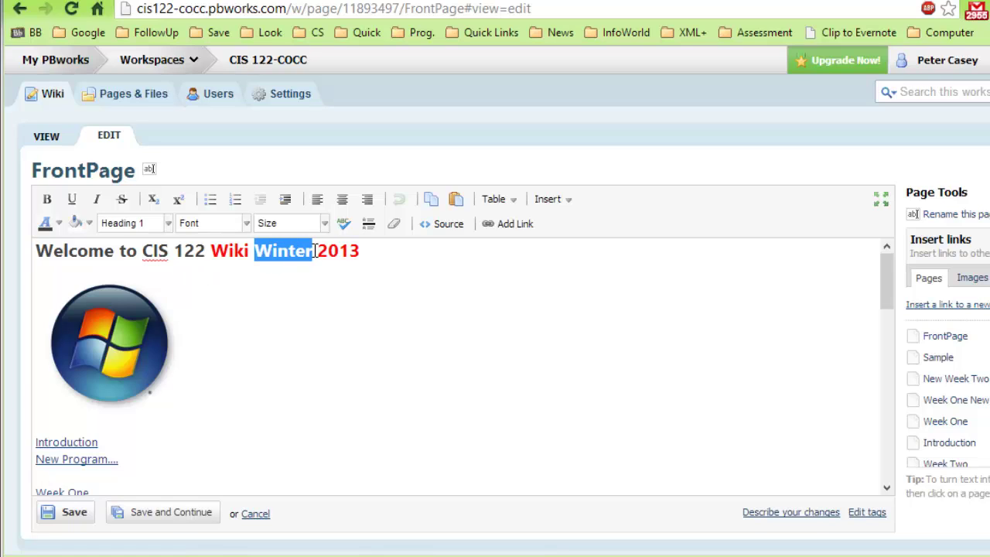
pyautogui.write('Summer')
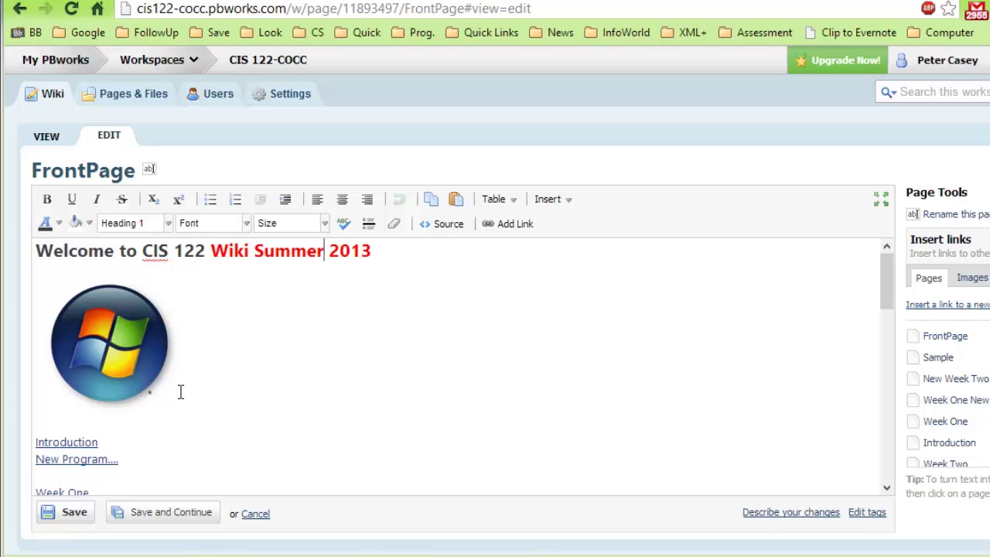
pyautogui.click(75, 514)
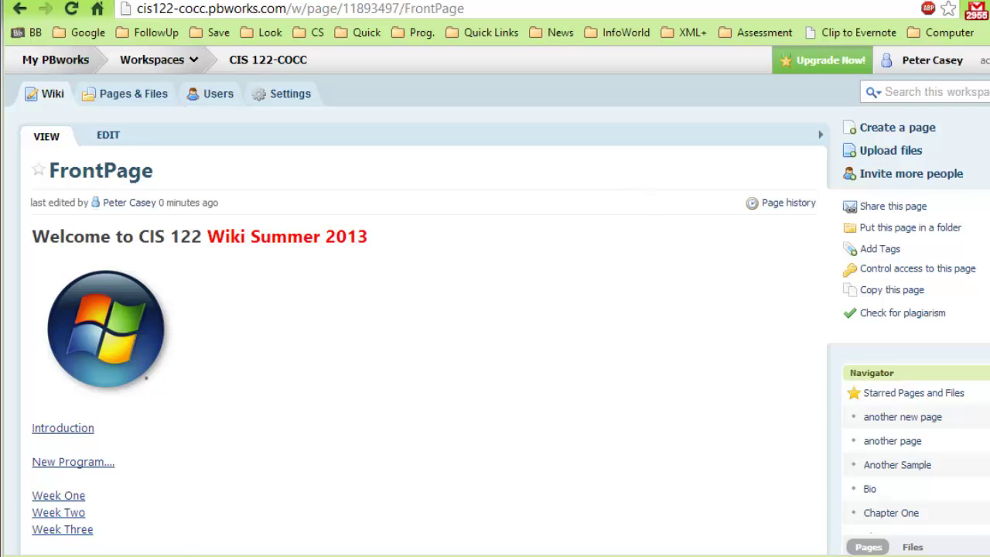
pyautogui.hotkey('ctrl', 't')
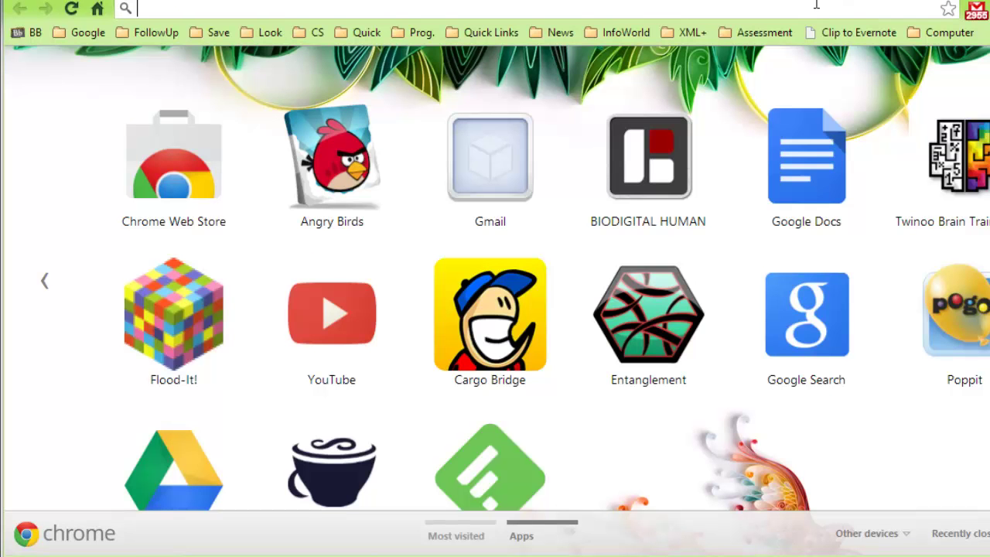
# - Search Google for 'vb.net' and switch to image results
pyautogui.write('vb.net')
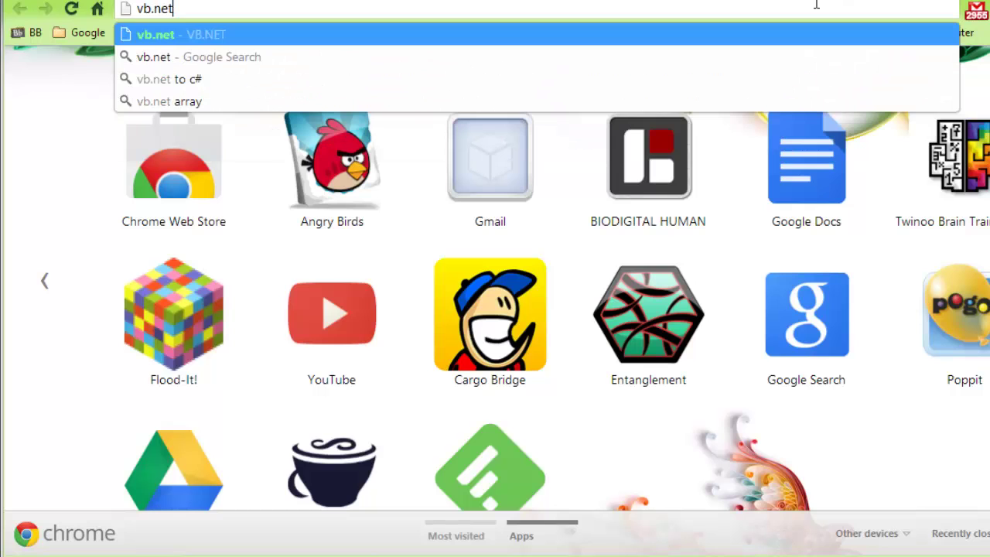
pyautogui.press('Return')
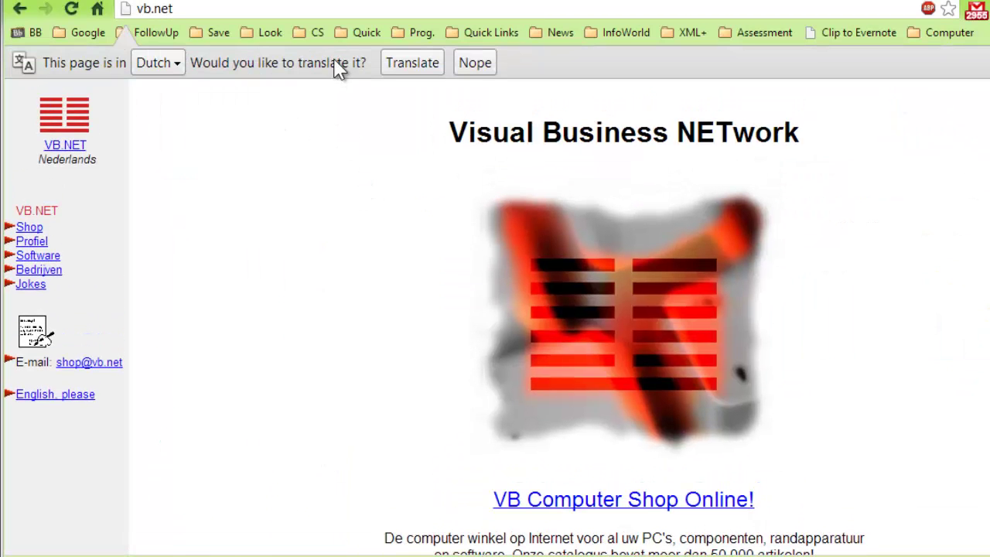
pyautogui.click(319, 8)
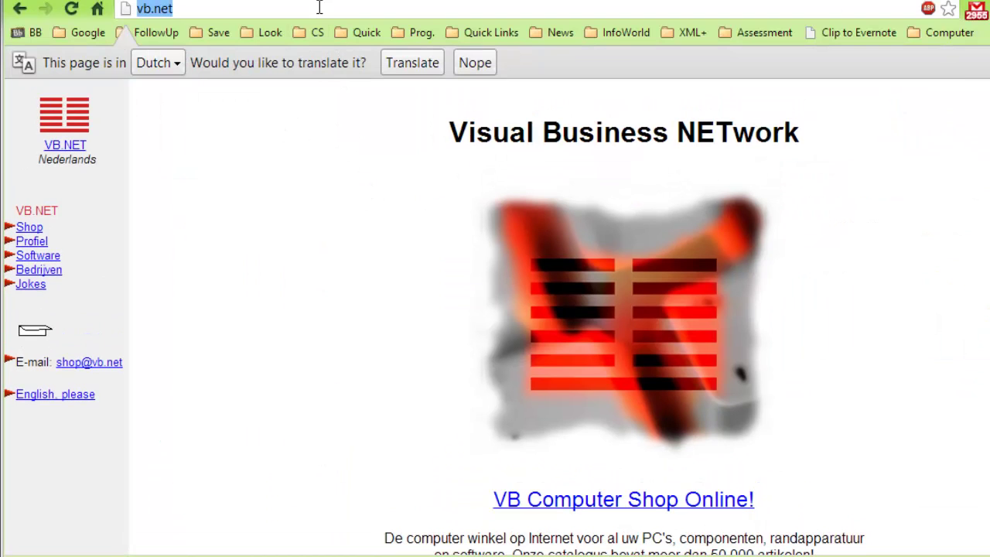
pyautogui.write('google.com')
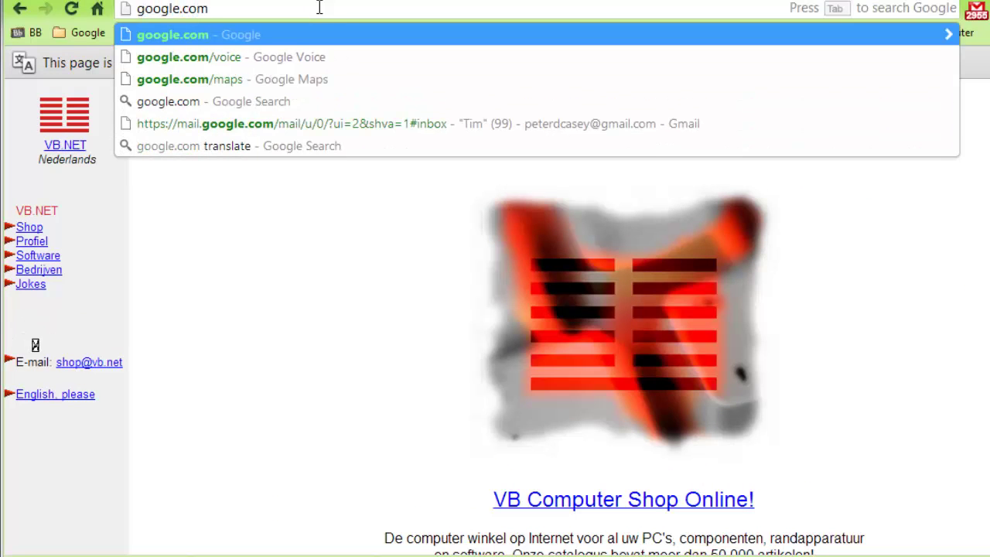
pyautogui.press('Return')
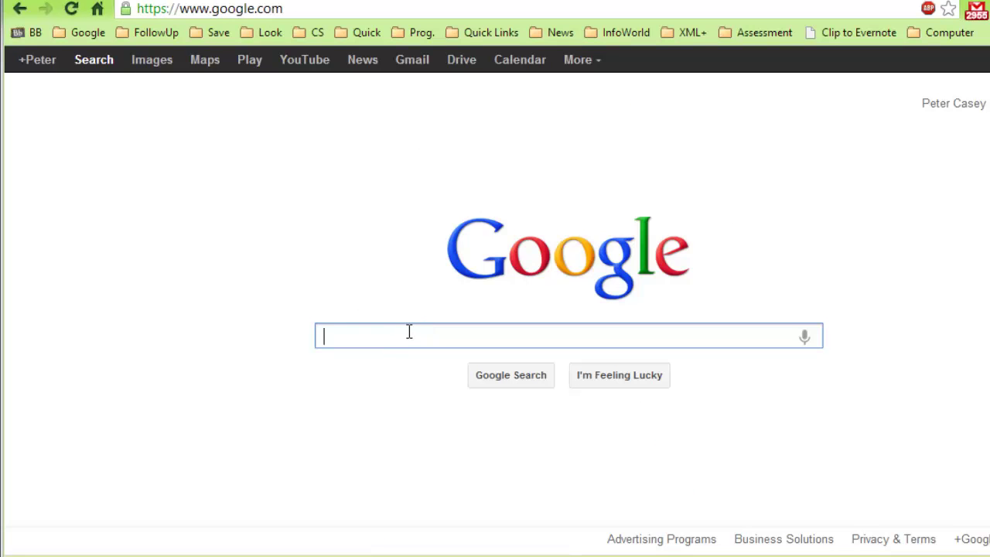
pyautogui.write('vb.net')
pyautogui.press('Return')
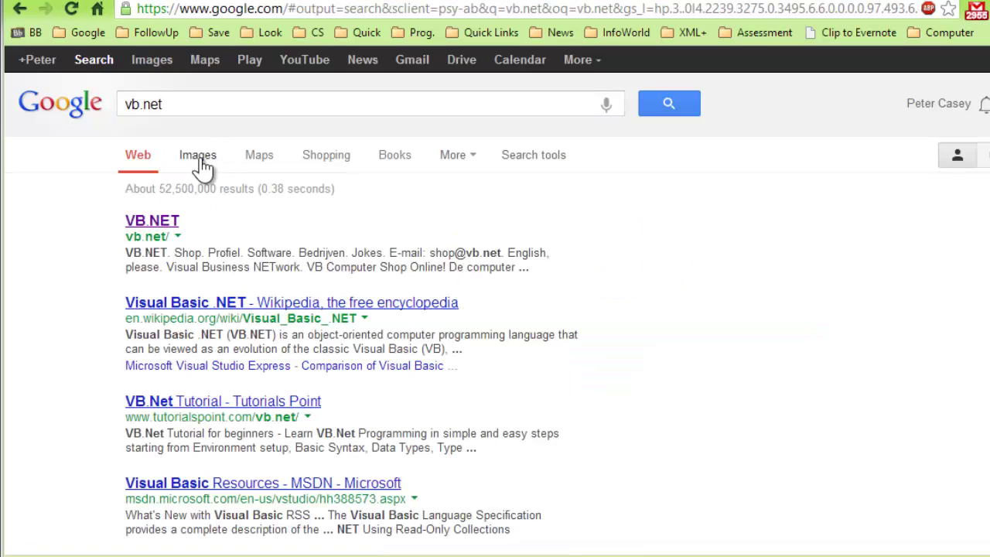
pyautogui.click(199, 161)
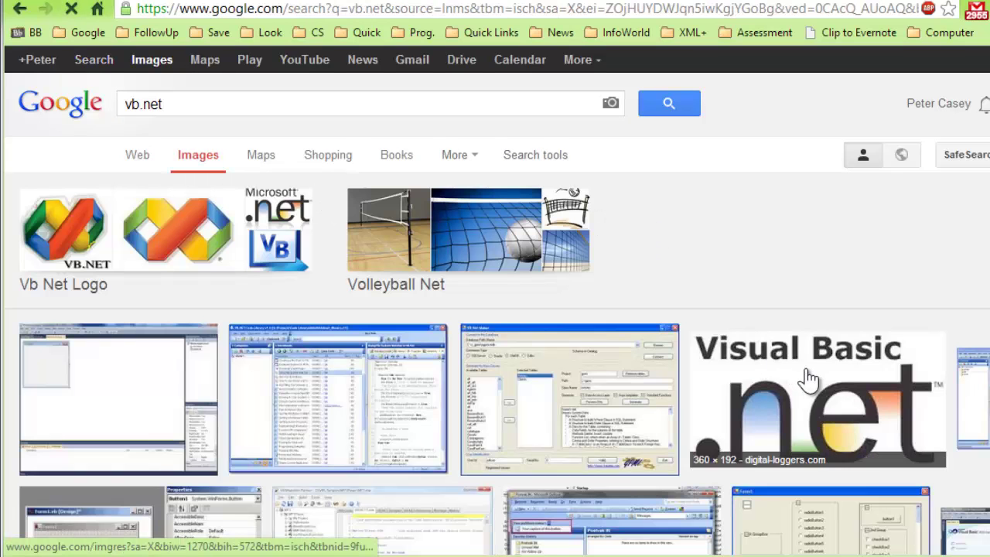
# - Save the enlarged Visual Basic .net logo to the Desktop as vb.jpg
pyautogui.click(773, 394)
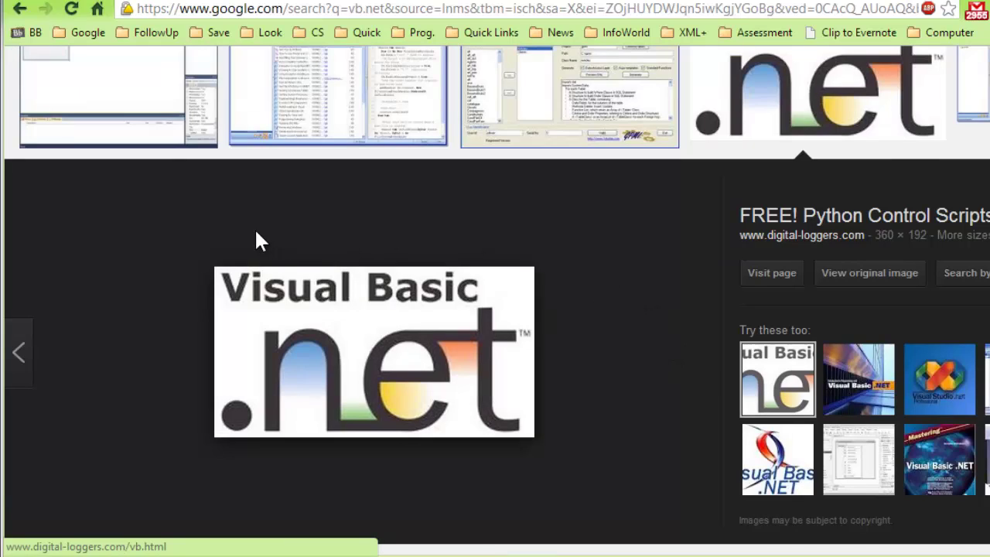
pyautogui.rightClick(323, 301)
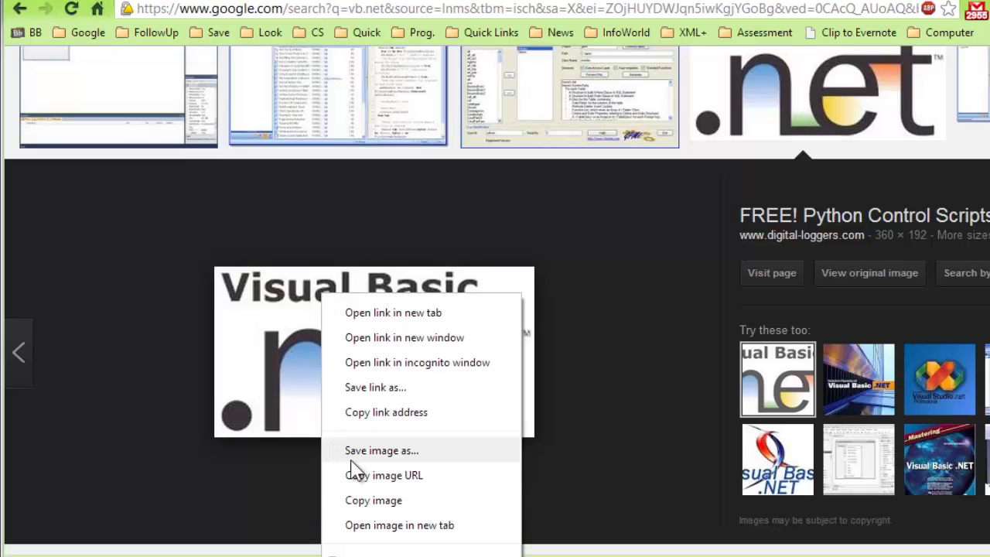
pyautogui.click(397, 452)
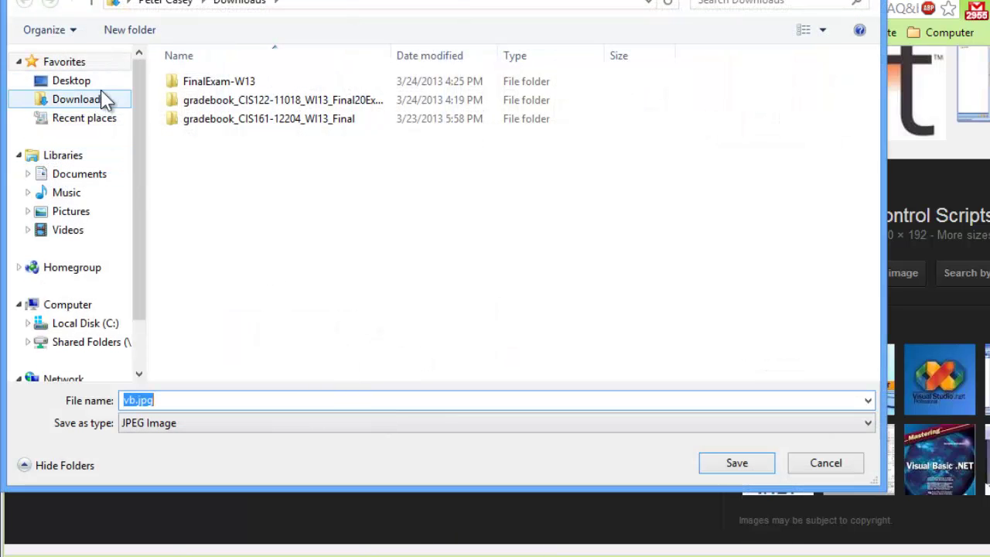
pyautogui.click(68, 84)
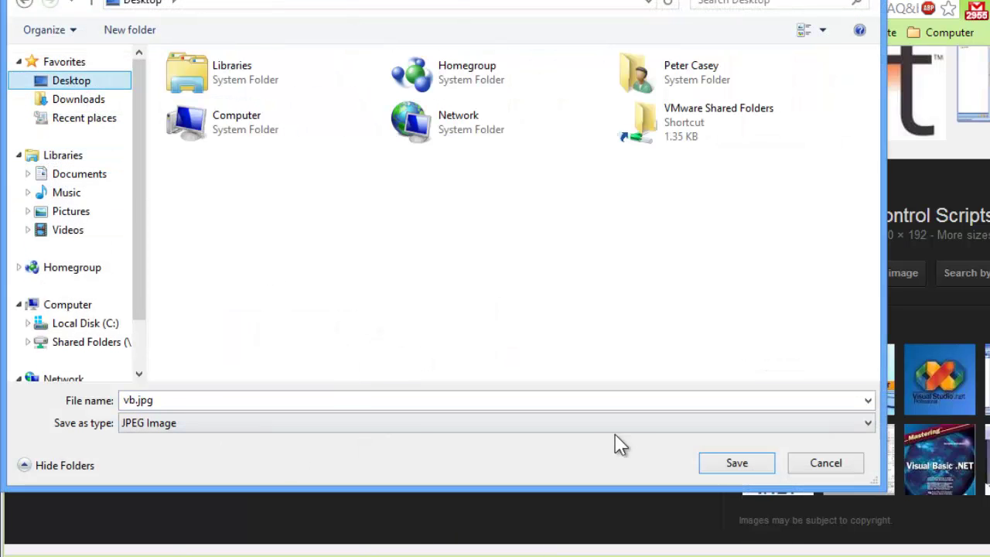
pyautogui.click(727, 462)
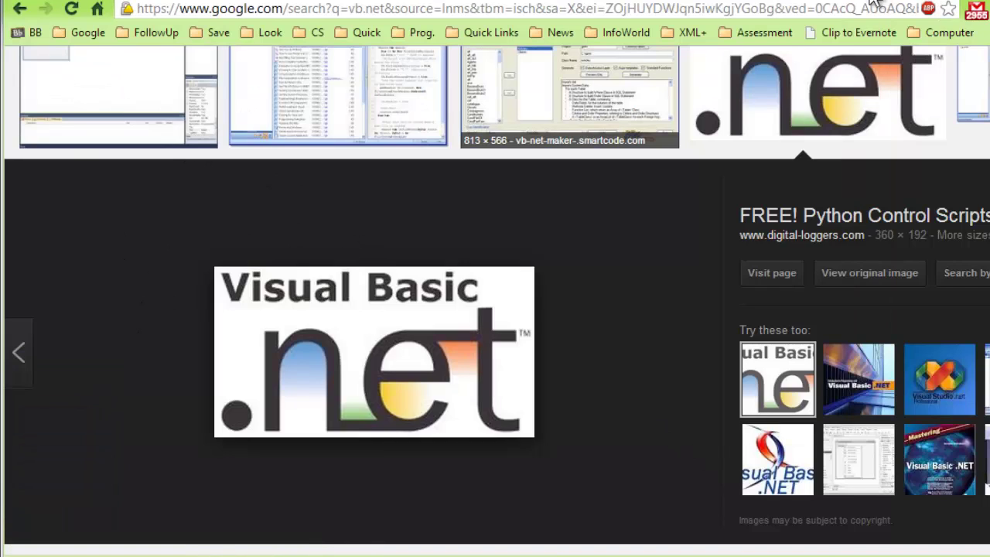
# - Upload vb.jpg from the Desktop to the CIS 122-COCC workspace and view its file page
pyautogui.click(839, 2)
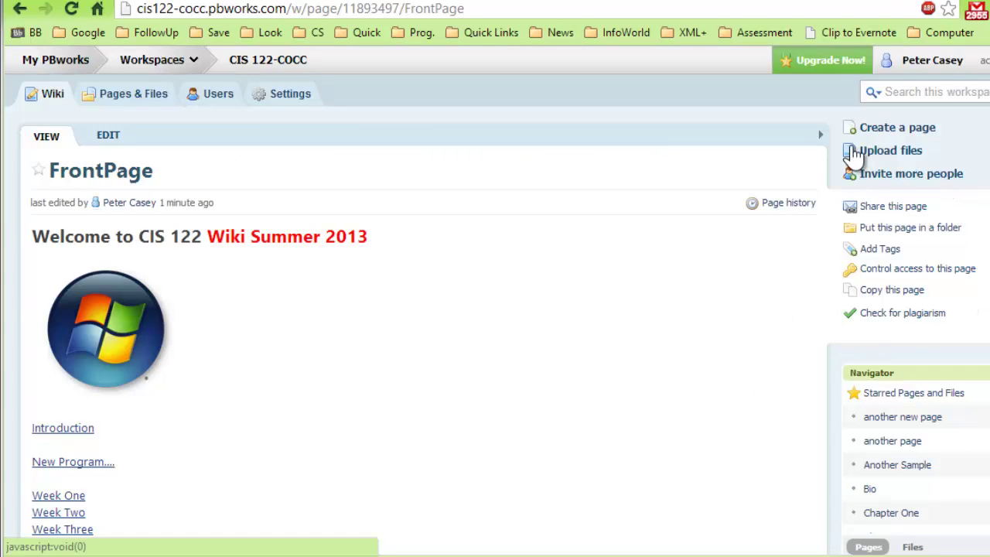
pyautogui.click(913, 155)
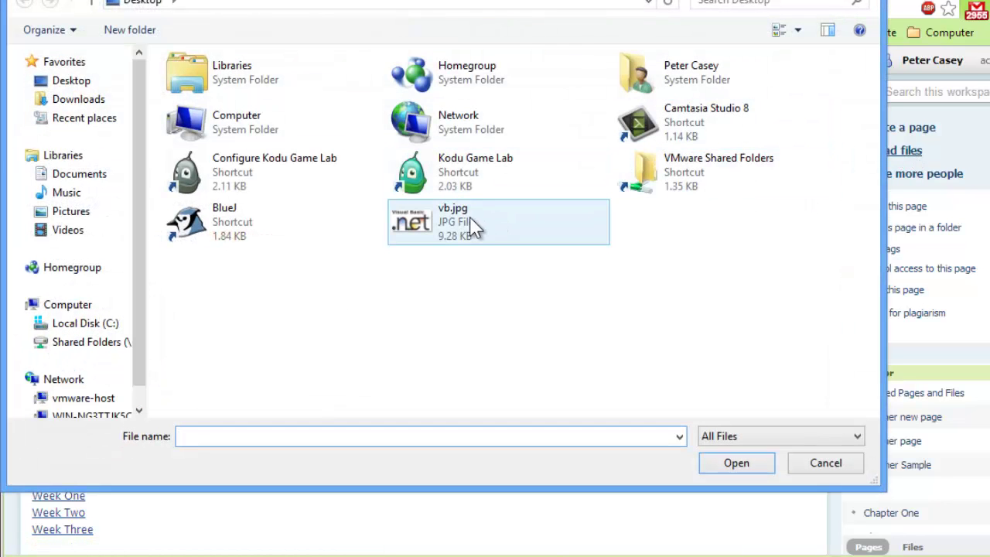
pyautogui.click(454, 227)
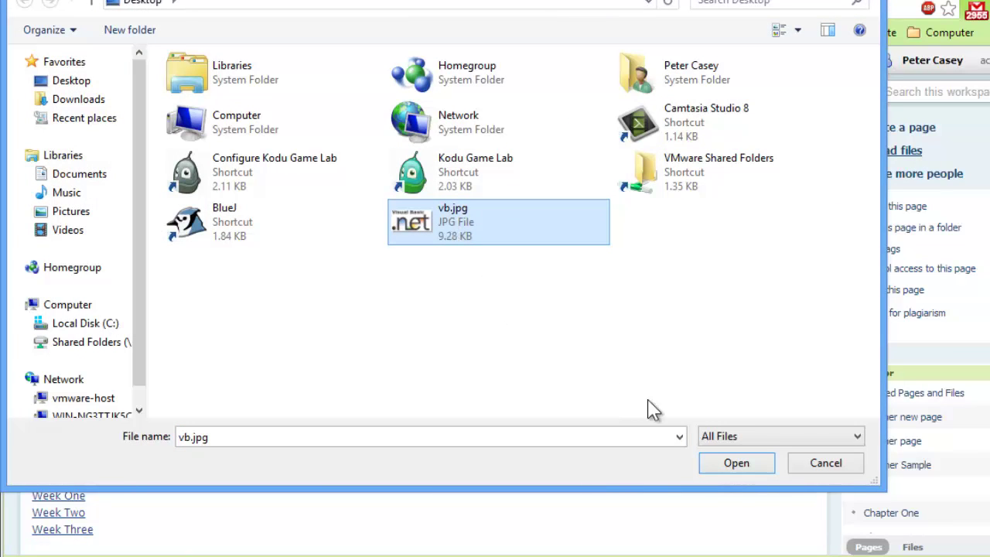
pyautogui.click(745, 464)
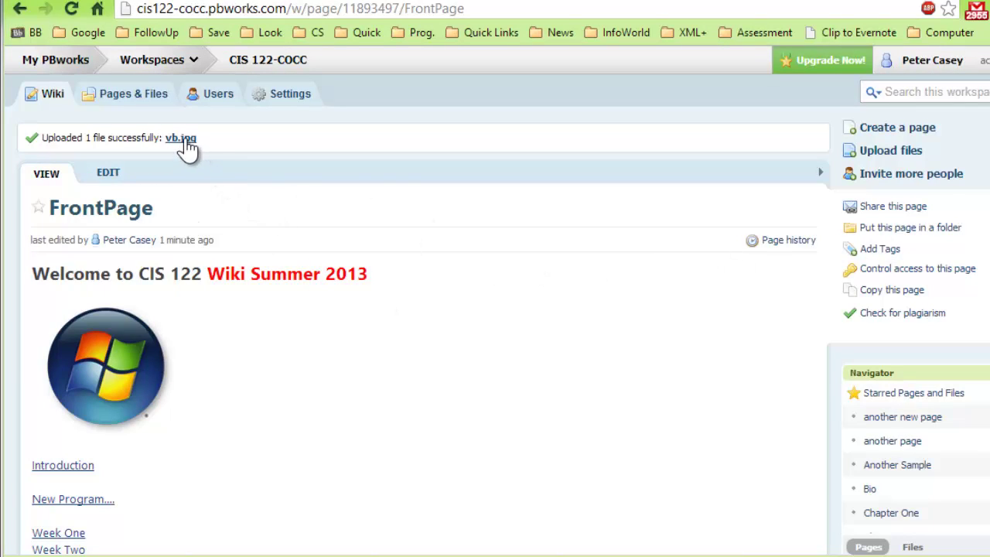
pyautogui.click(183, 139)
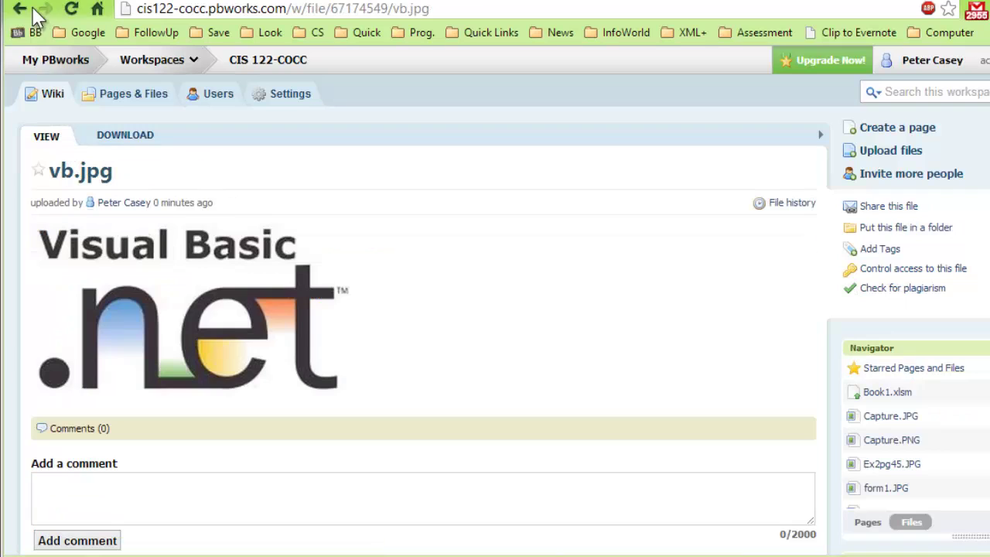
# - Insert vb.jpg from Images and files right after the Windows logo on the FrontPage
pyautogui.click(49, 97)
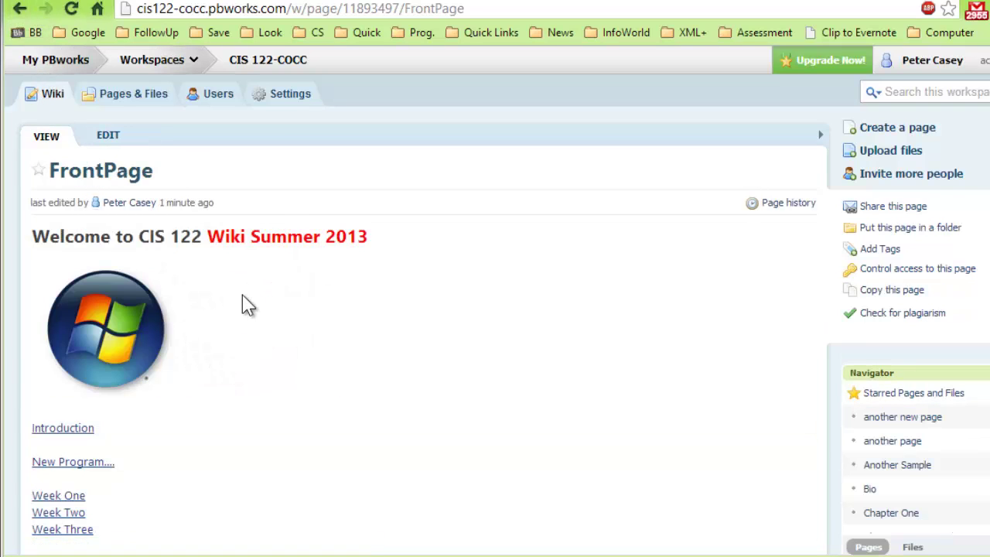
pyautogui.click(111, 142)
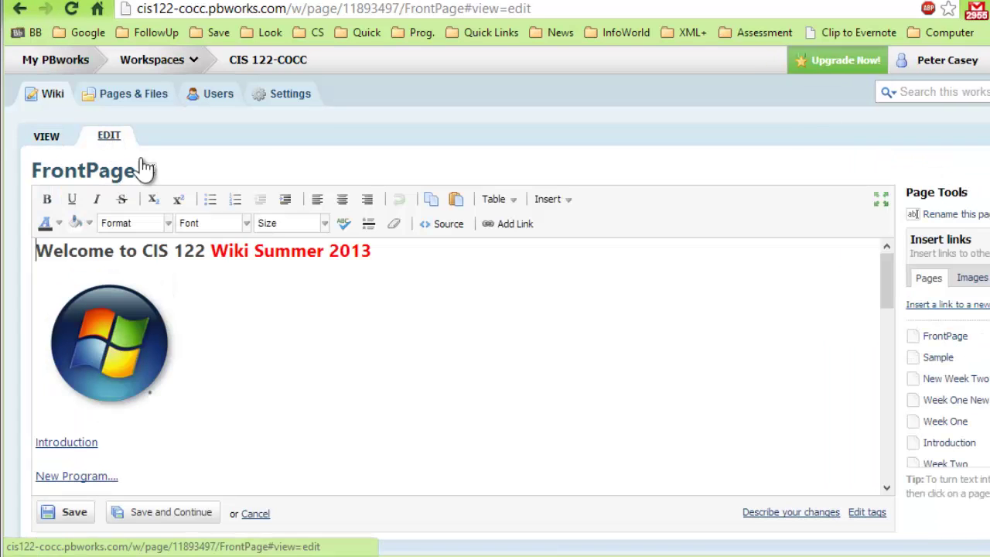
pyautogui.click(259, 351)
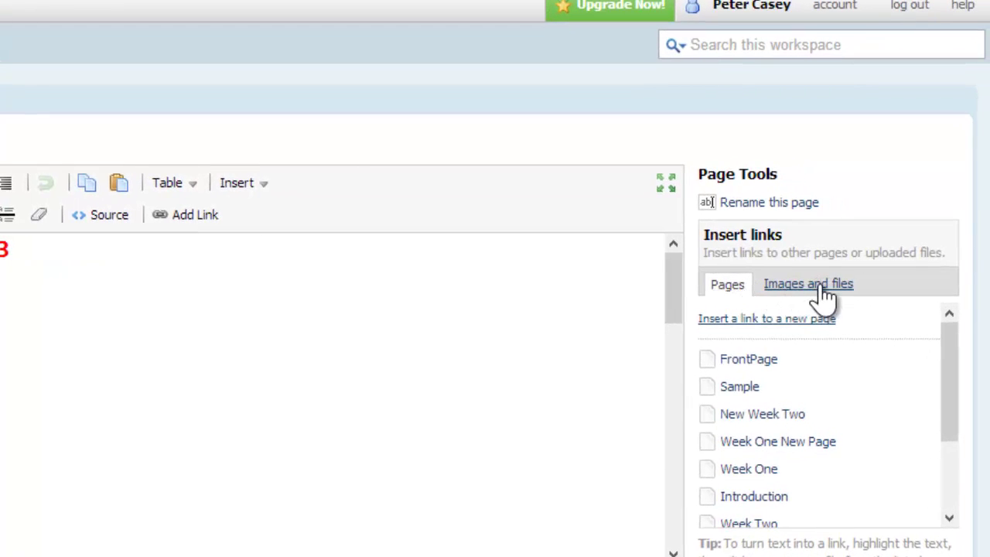
pyautogui.click(818, 285)
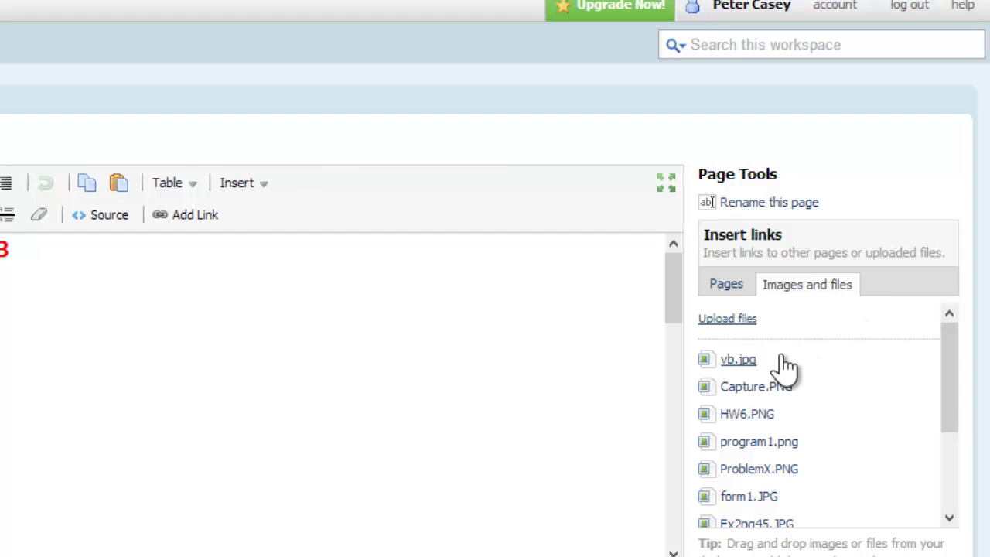
pyautogui.moveTo(747, 365)
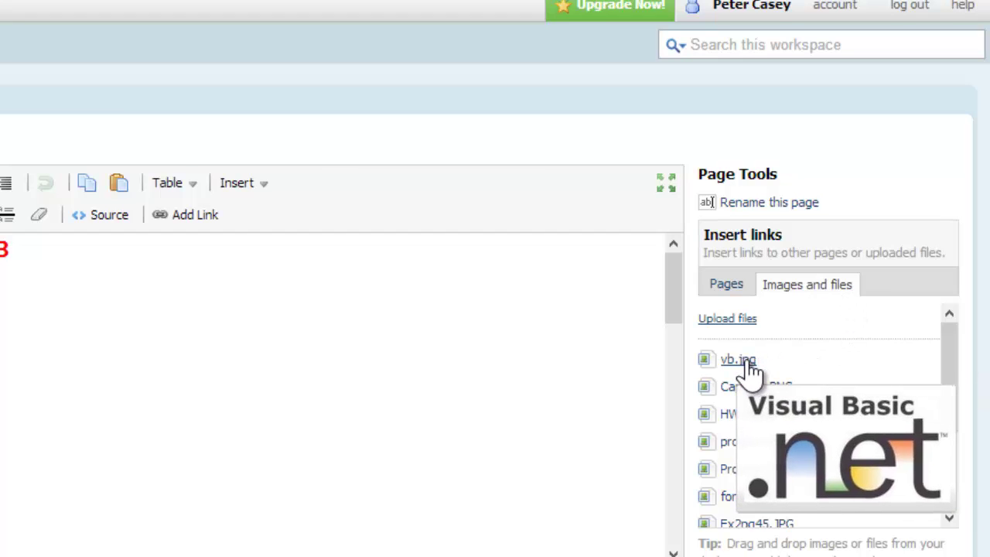
pyautogui.click(748, 365)
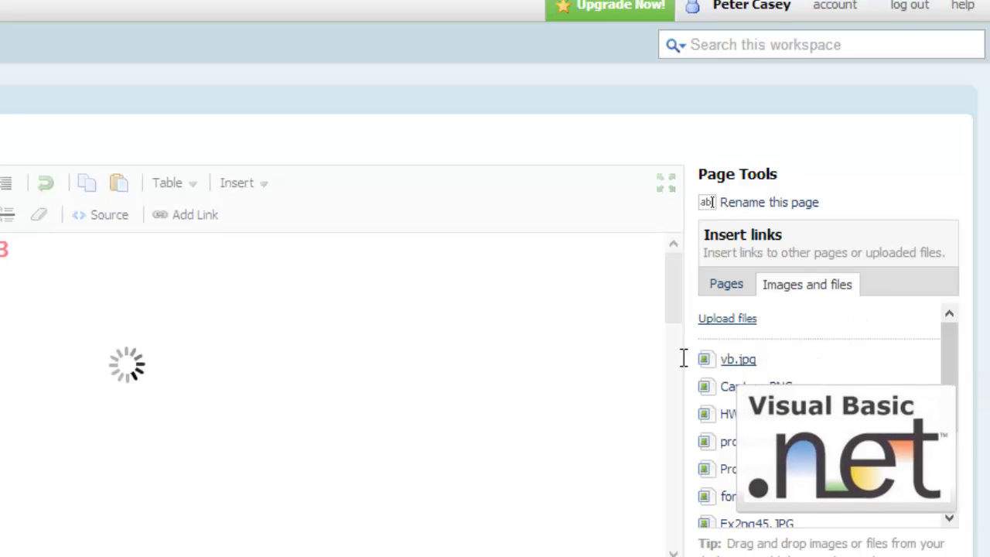
# - Shrink the Visual Basic .NET logo by its corner handles and save the FrontPage
pyautogui.click(56, 371)
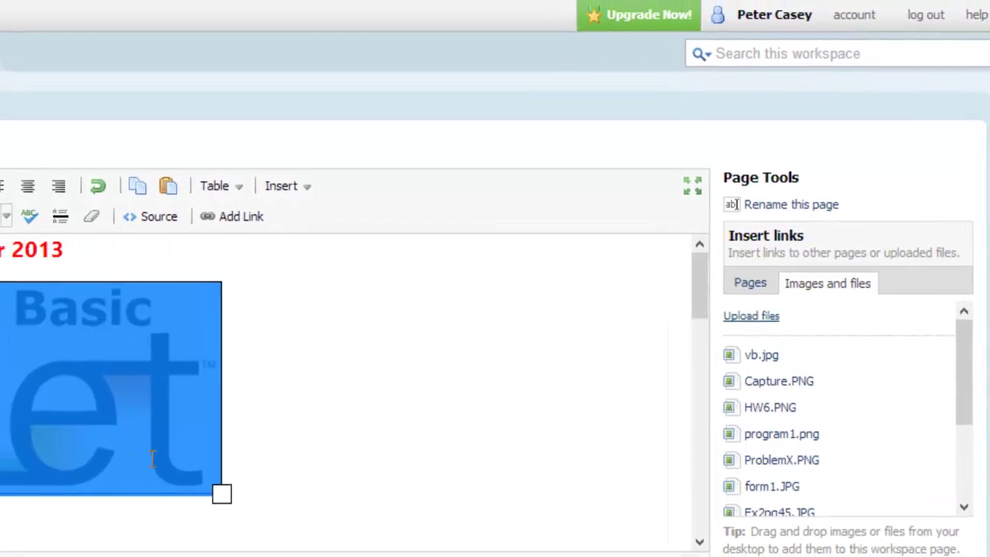
pyautogui.moveTo(222, 494); pyautogui.dragTo(134, 460)
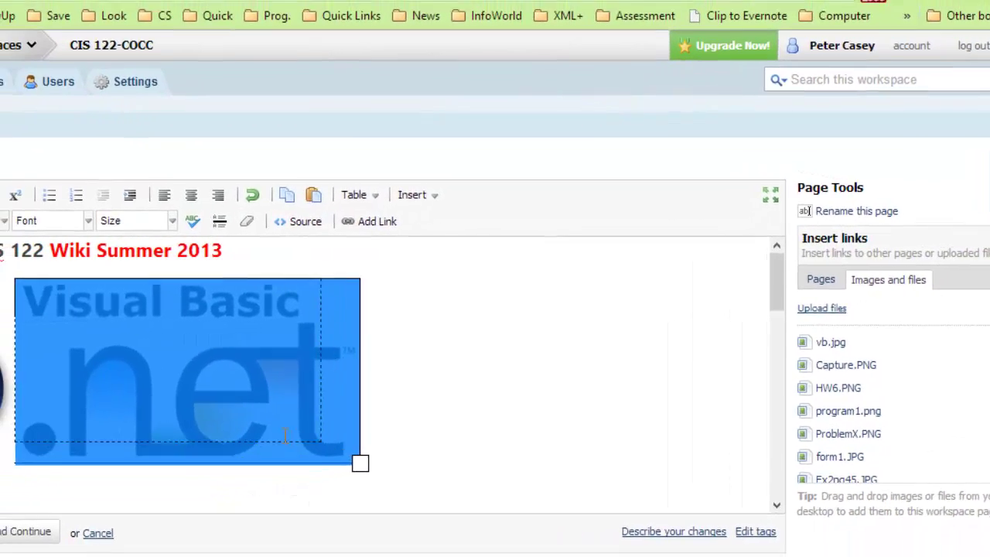
pyautogui.moveTo(323, 442); pyautogui.dragTo(275, 416)
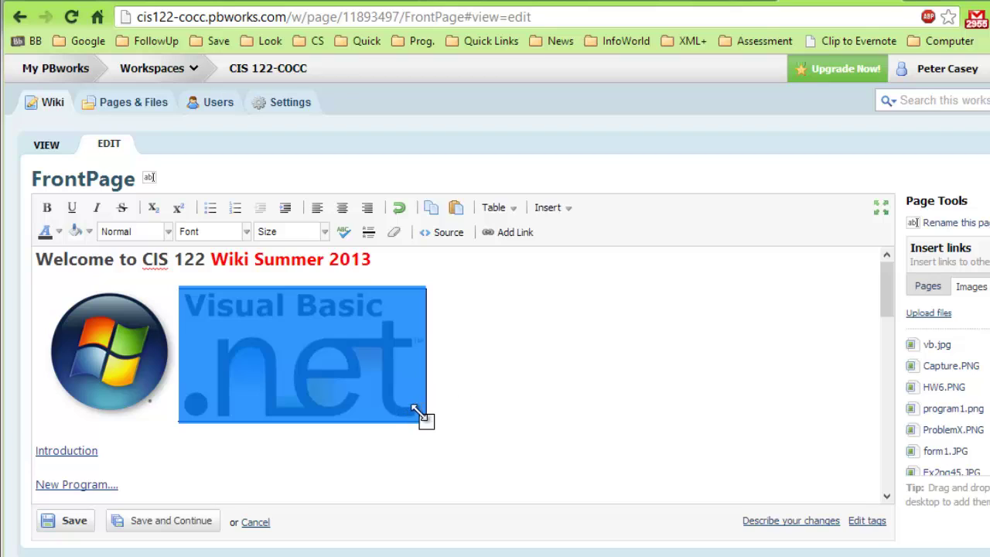
pyautogui.moveTo(420, 418); pyautogui.dragTo(390, 417)
pyautogui.click(451, 400)
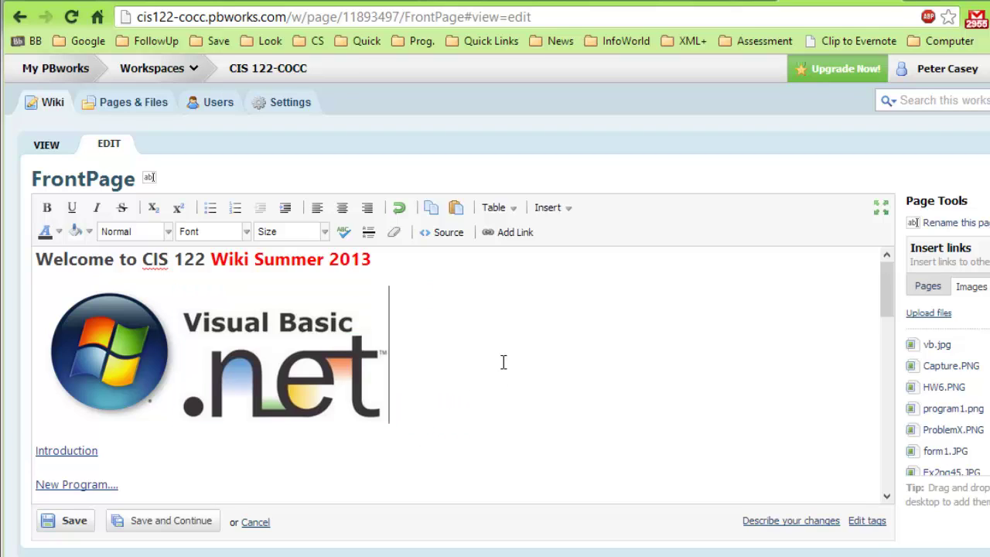
pyautogui.click(70, 521)
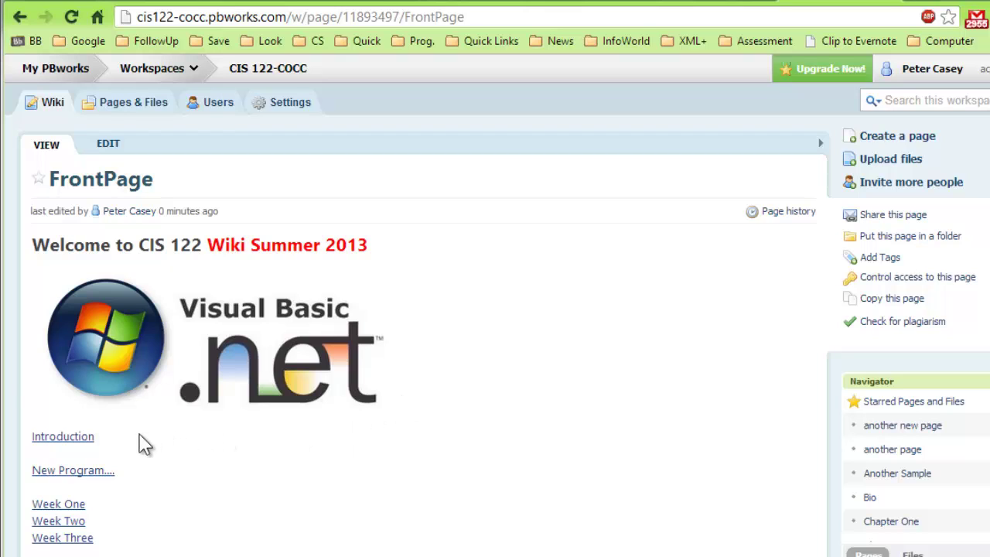
# - Type 'Introduction 2' on a new line under Introduction and make it a page link
pyautogui.click(109, 147)
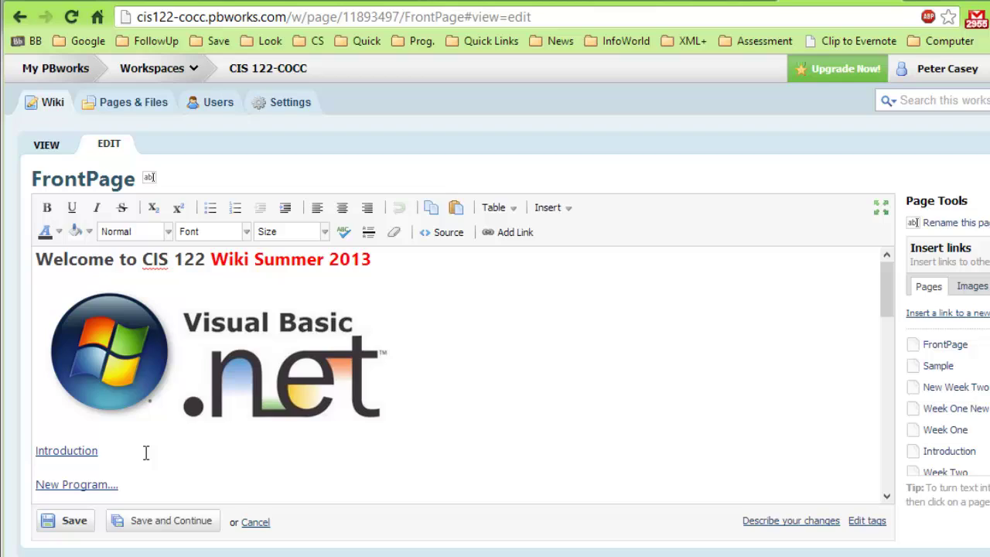
pyautogui.press('Return')
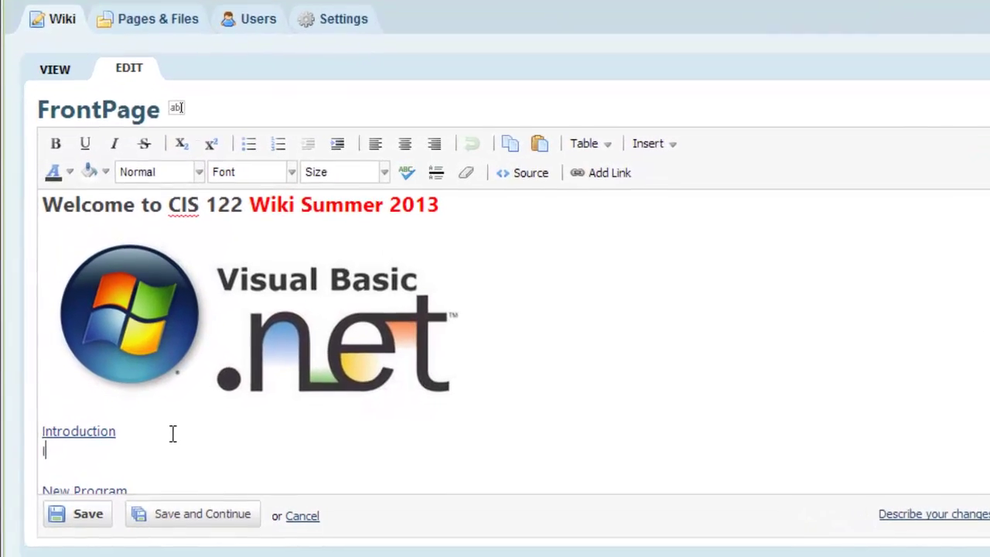
pyautogui.write('Introduction 2')
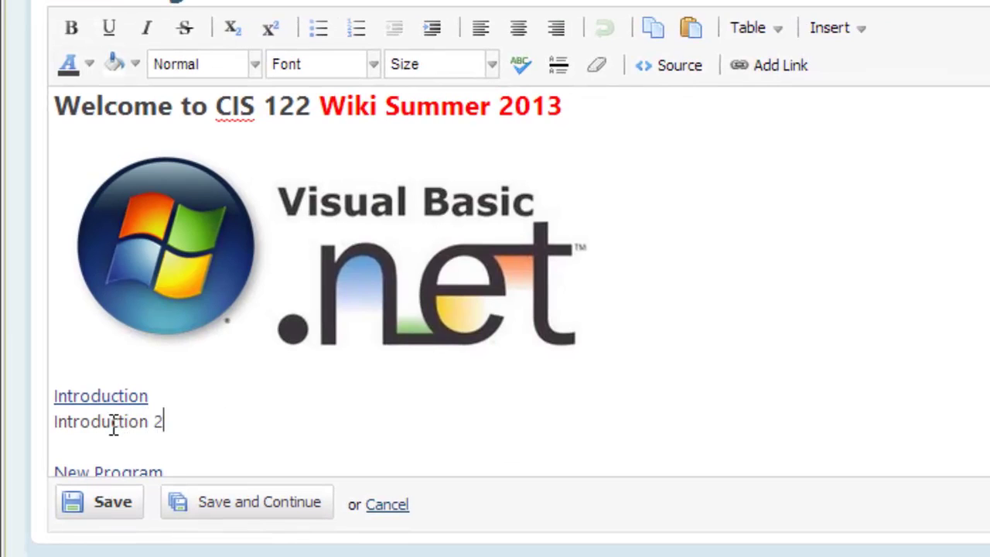
pyautogui.moveTo(52, 423); pyautogui.dragTo(164, 424)
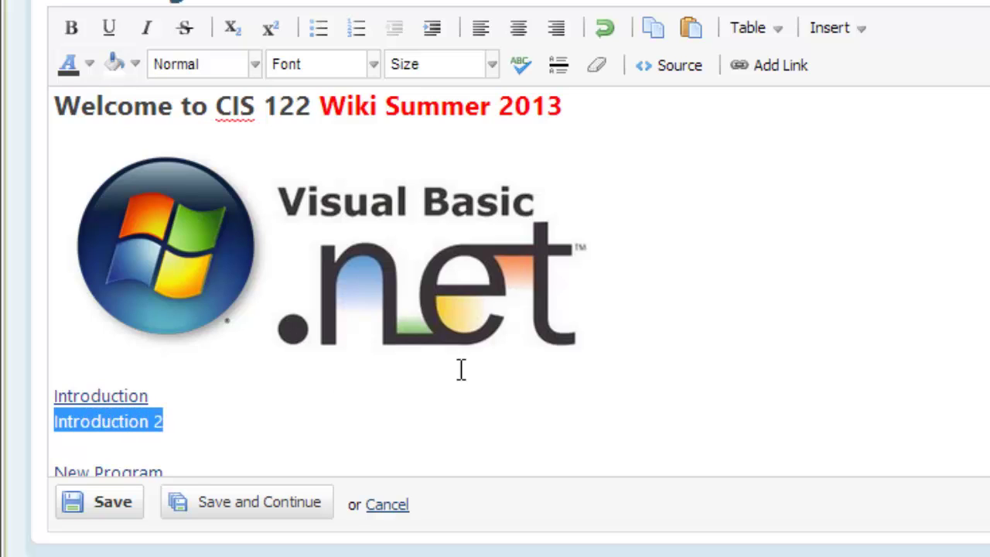
pyautogui.click(794, 74)
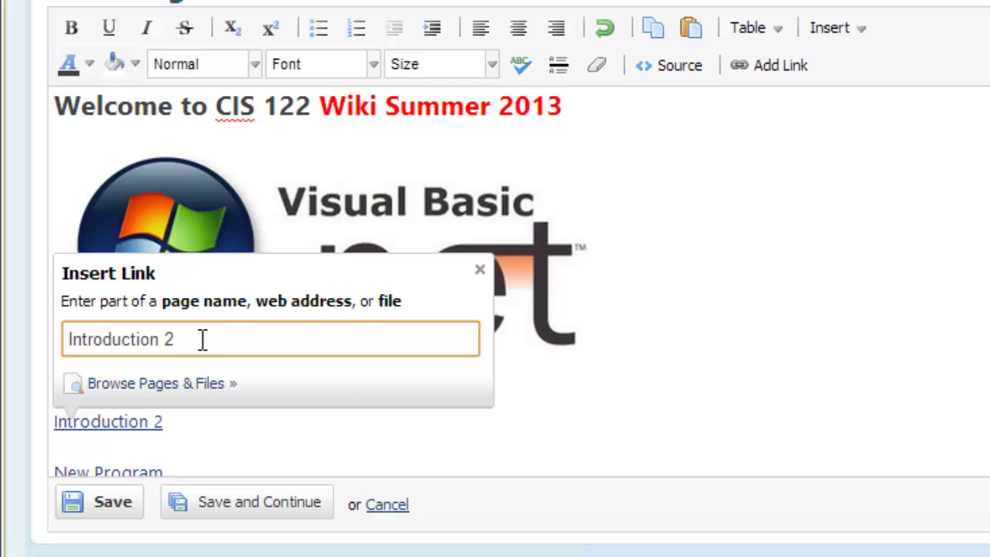
pyautogui.press('Return')
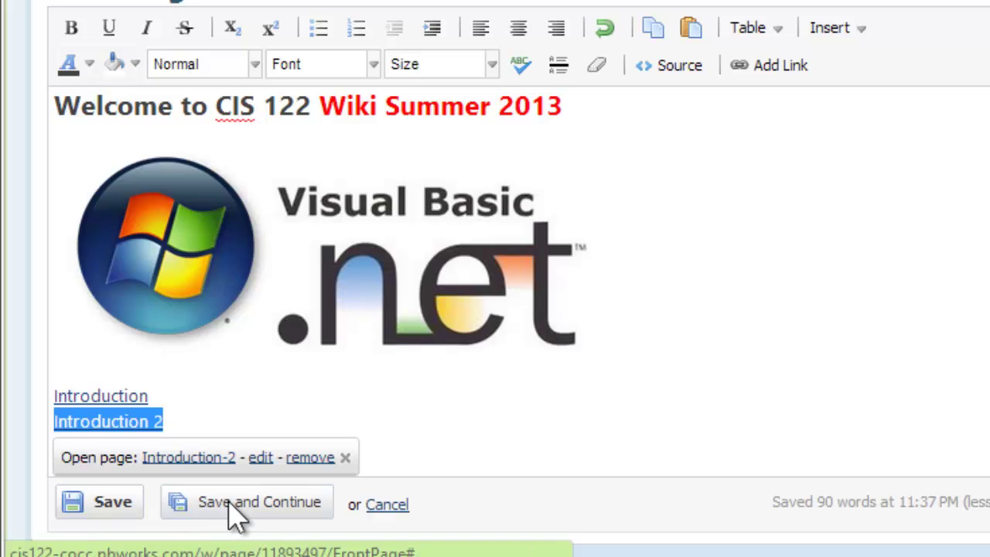
# - Save the FrontPage and follow the new Introduction 2 link to the page-creation form
pyautogui.click(108, 510)
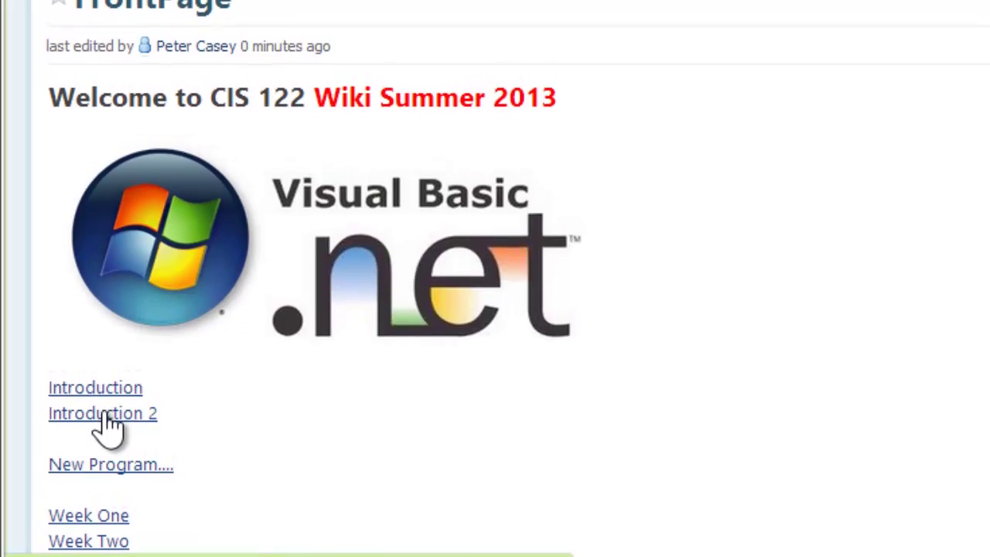
pyautogui.click(103, 420)
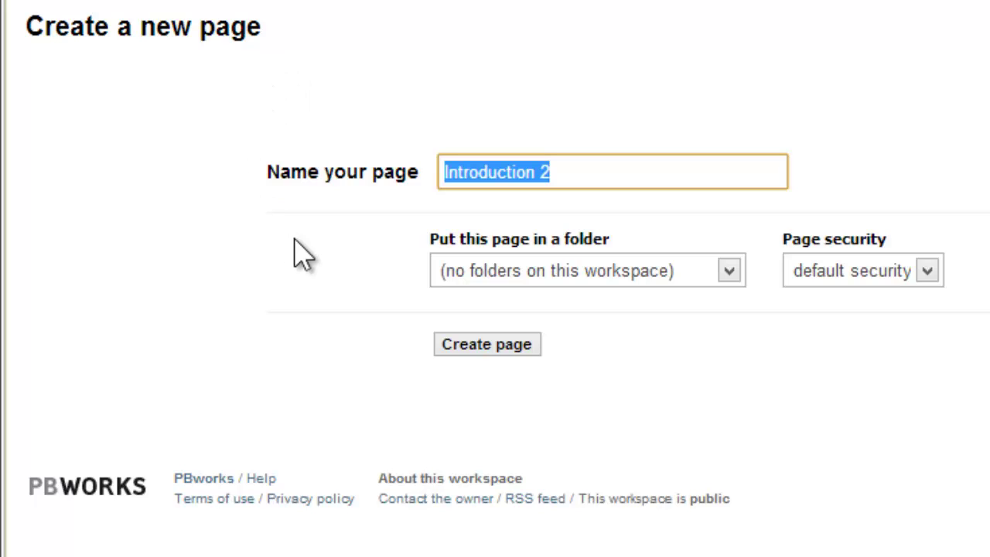
# - Create the Introduction 2 page with 'This is my second introduction....' as a bold Heading 2
pyautogui.click(492, 349)
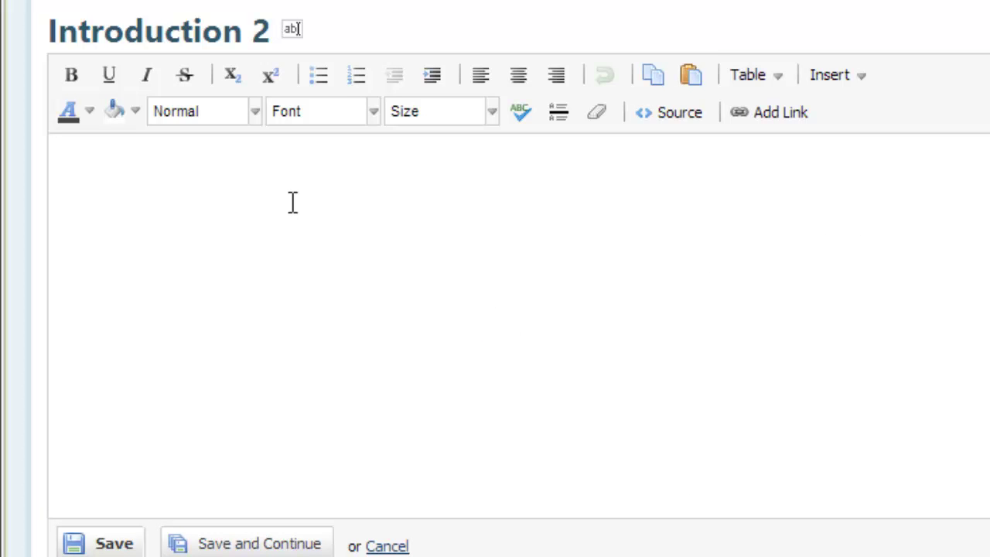
pyautogui.write('This is my second introduction....')
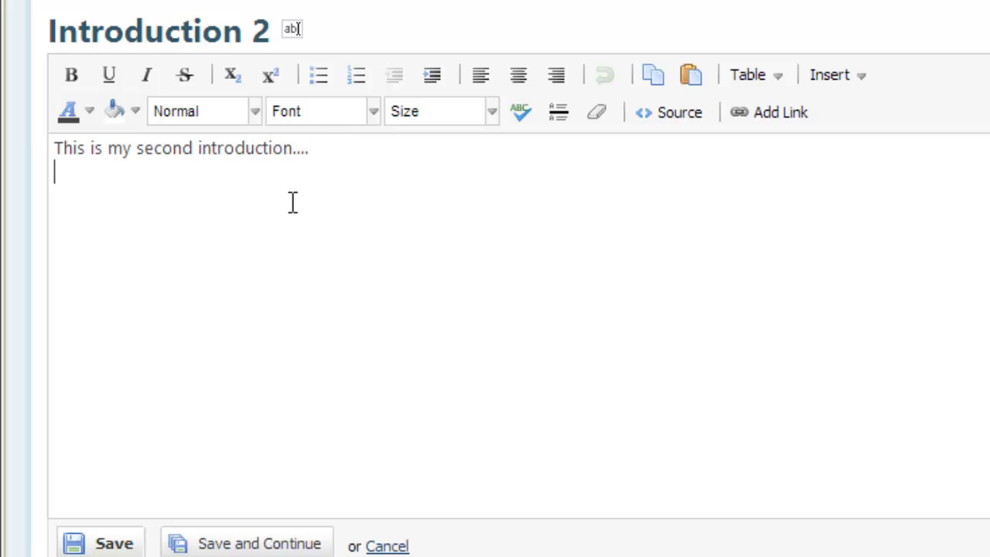
pyautogui.press('Return')
pyautogui.moveTo(309, 149); pyautogui.dragTo(56, 143)
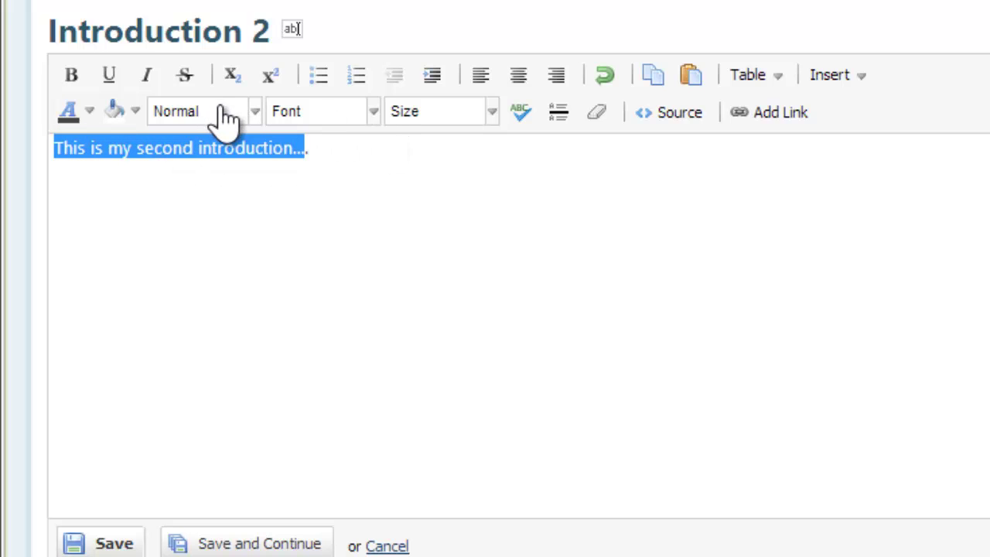
pyautogui.click(71, 77)
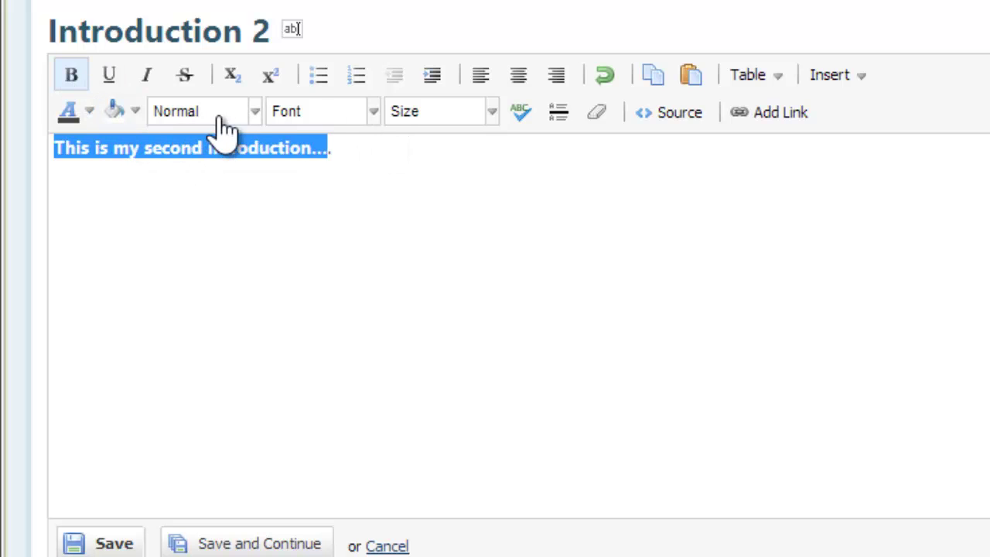
pyautogui.click(254, 113)
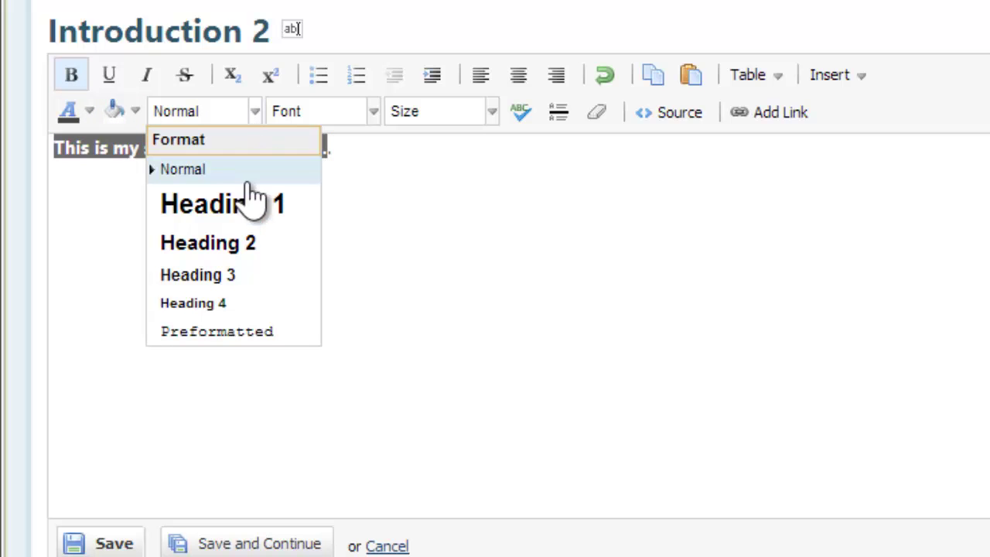
pyautogui.click(250, 243)
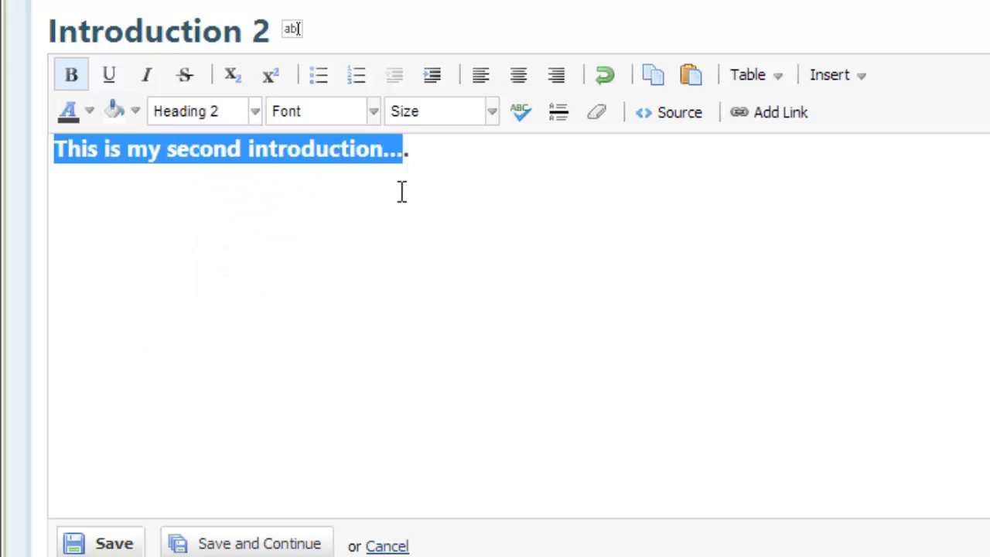
pyautogui.click(276, 249)
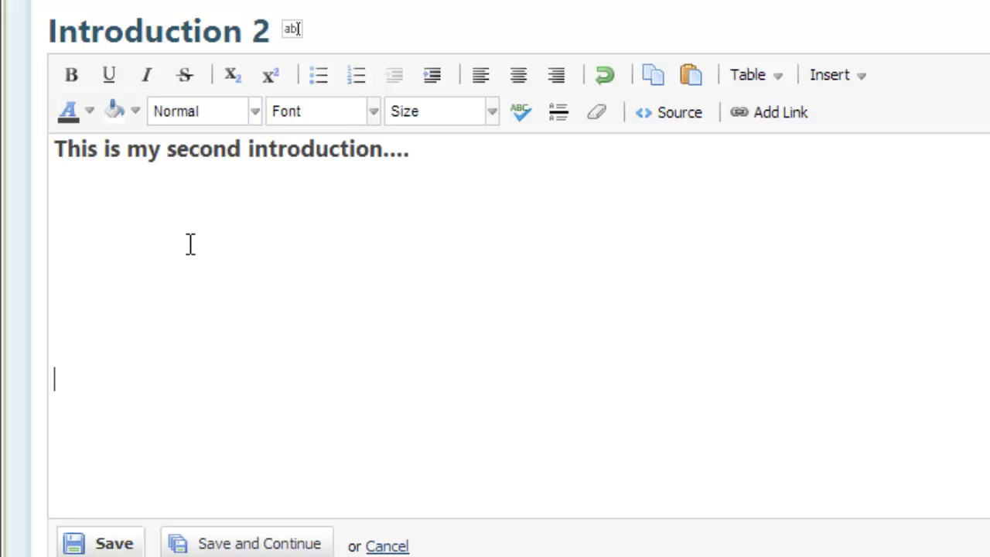
# - Type 'Jump to Home' and link it to the existing FrontPage via Browse Pages & Files
pyautogui.write('Jump to Home')
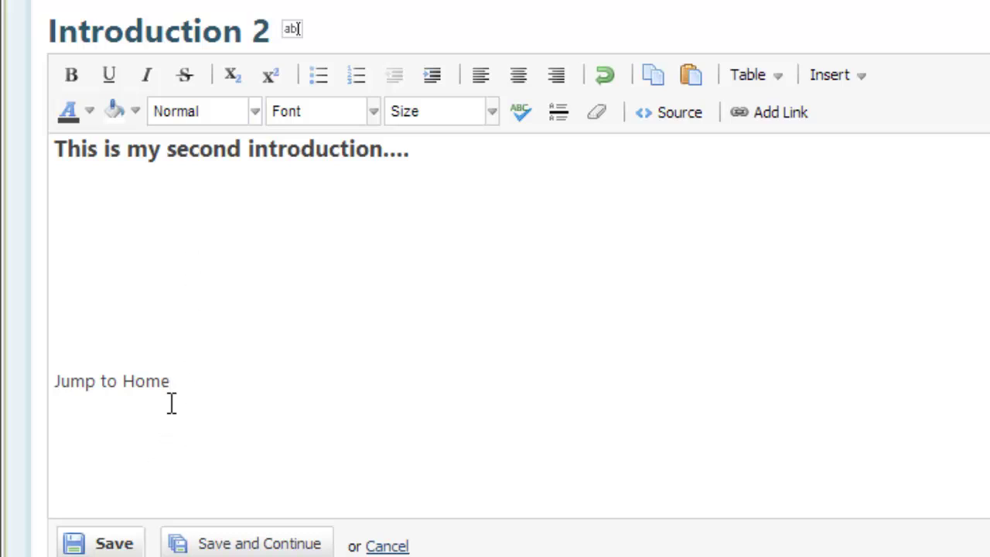
pyautogui.moveTo(171, 381); pyautogui.dragTo(60, 374)
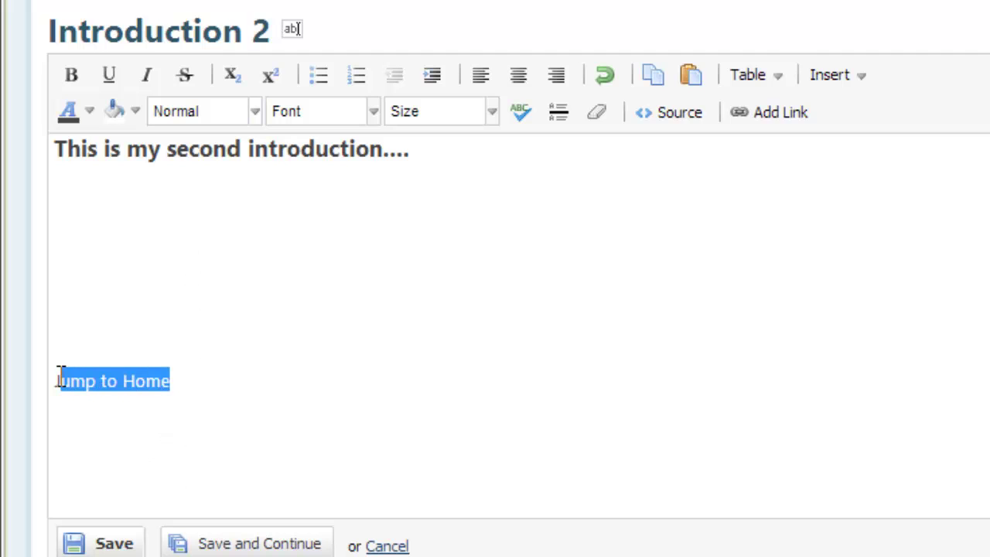
pyautogui.click(769, 118)
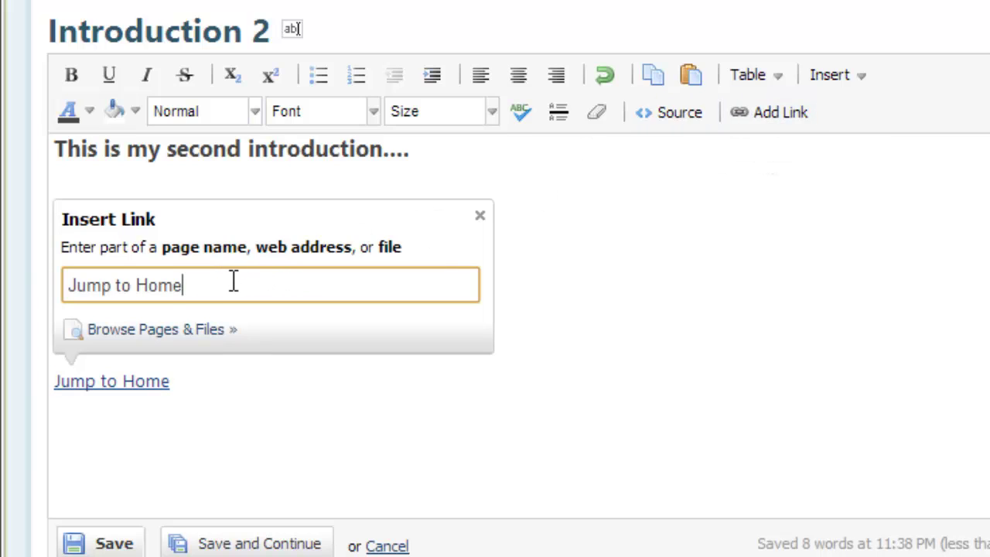
pyautogui.click(198, 331)
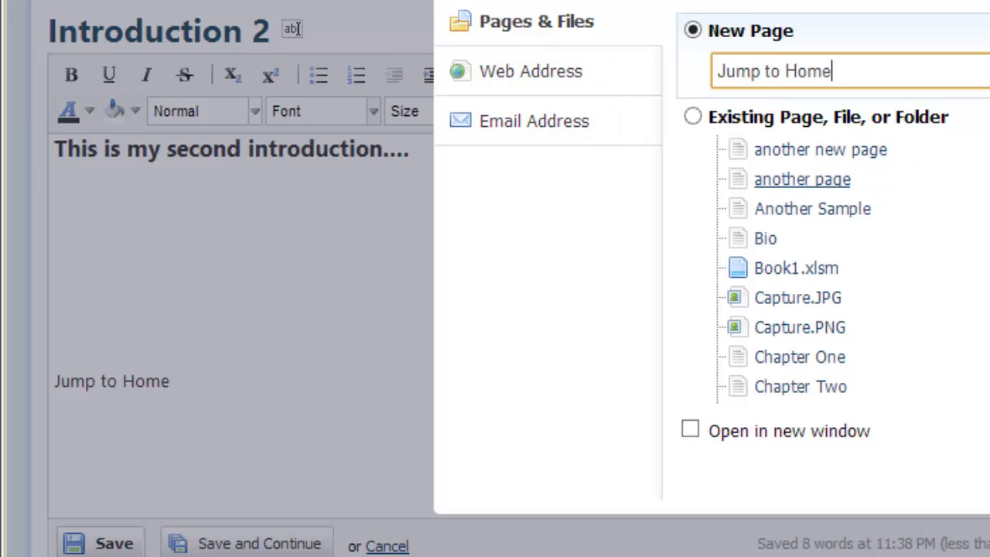
pyautogui.scroll(-5, 805, 271)
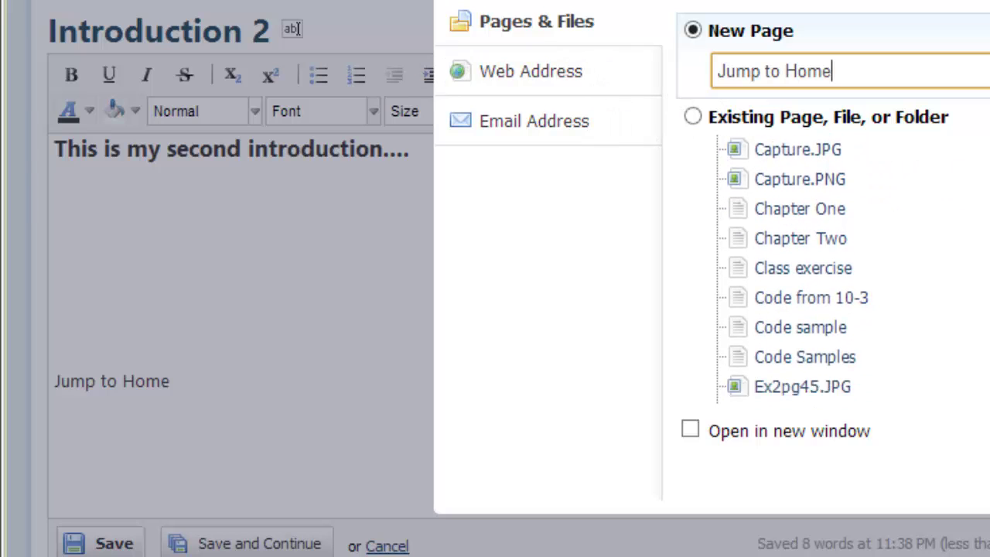
pyautogui.scroll(1, 804, 270)
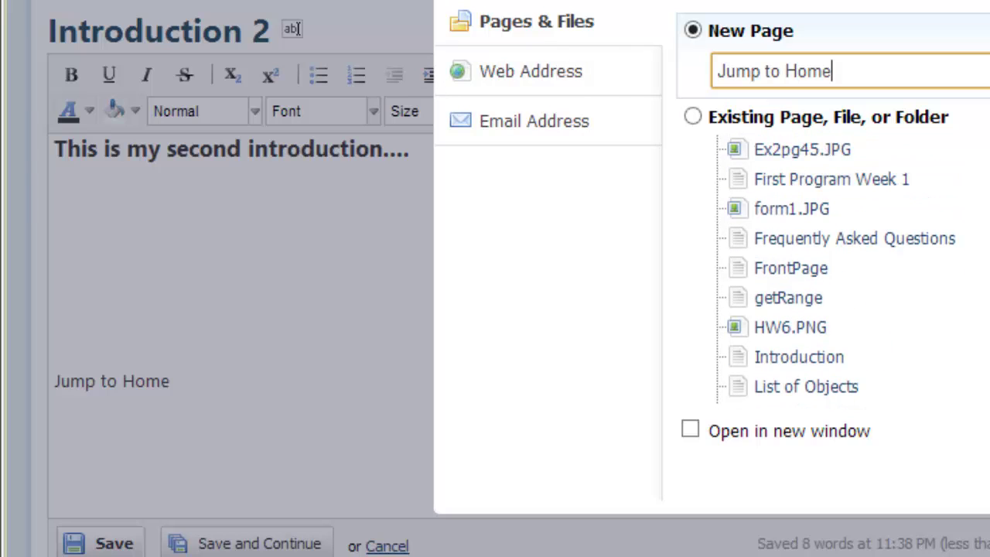
pyautogui.click(801, 280)
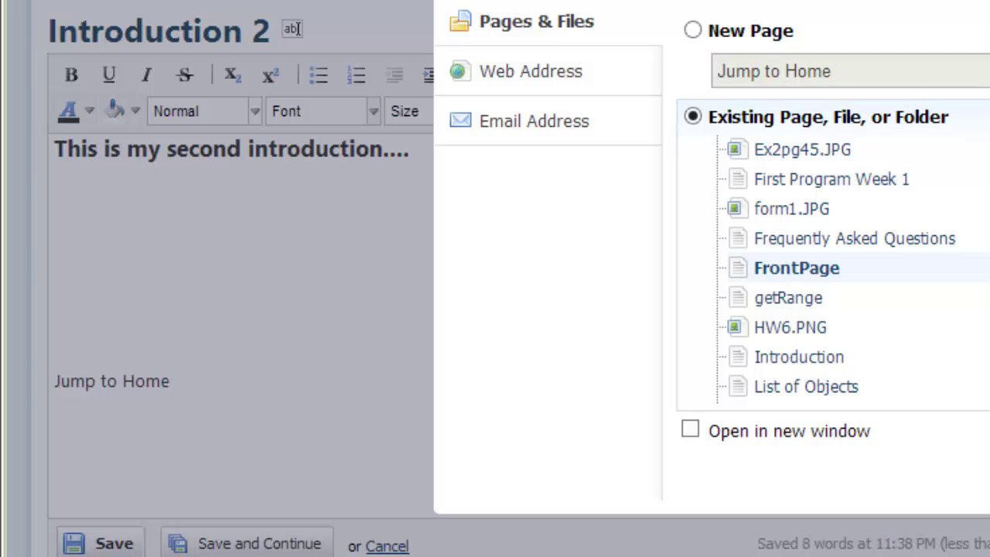
pyautogui.press('Return')
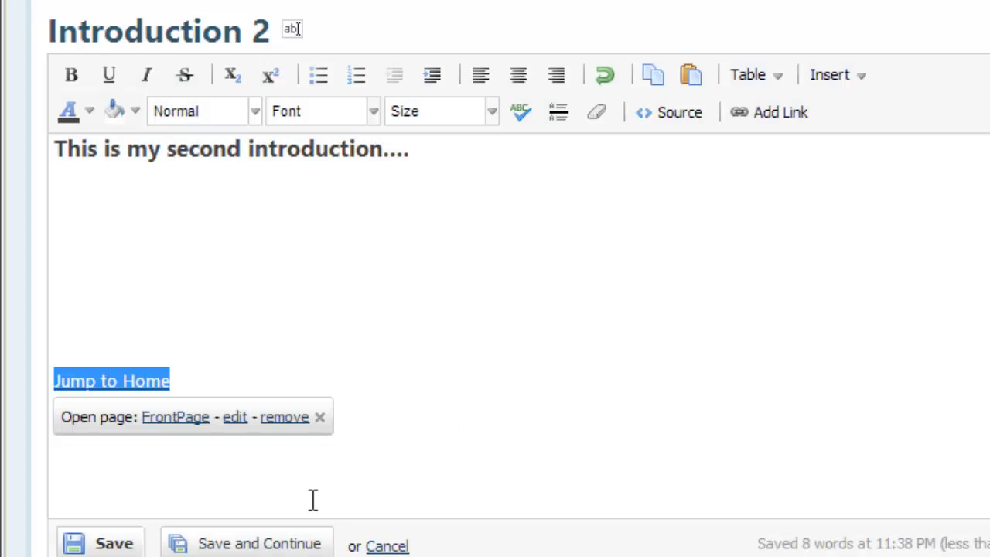
# - Save the Introduction 2 page, then take its Jump to Home link back to the FrontPage
pyautogui.click(121, 545)
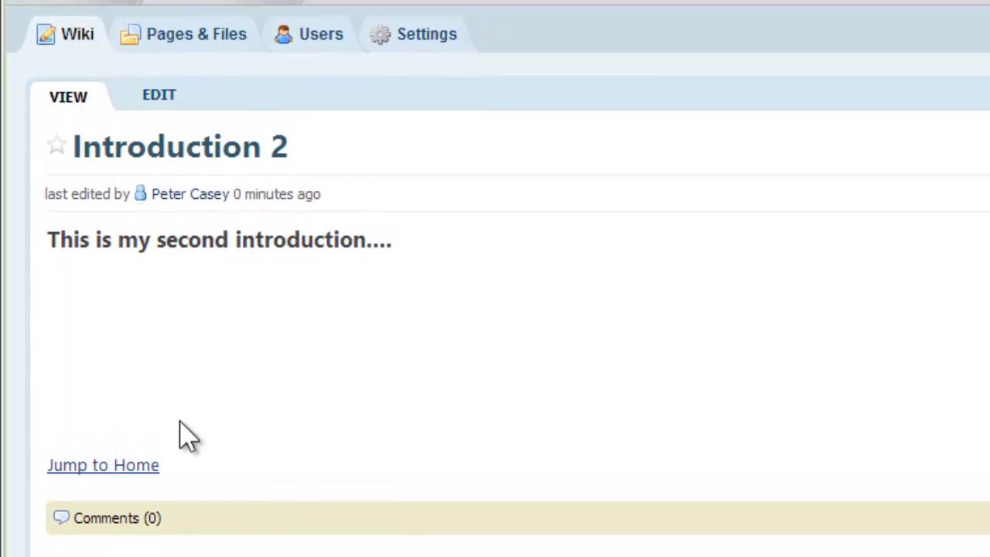
pyautogui.click(147, 466)
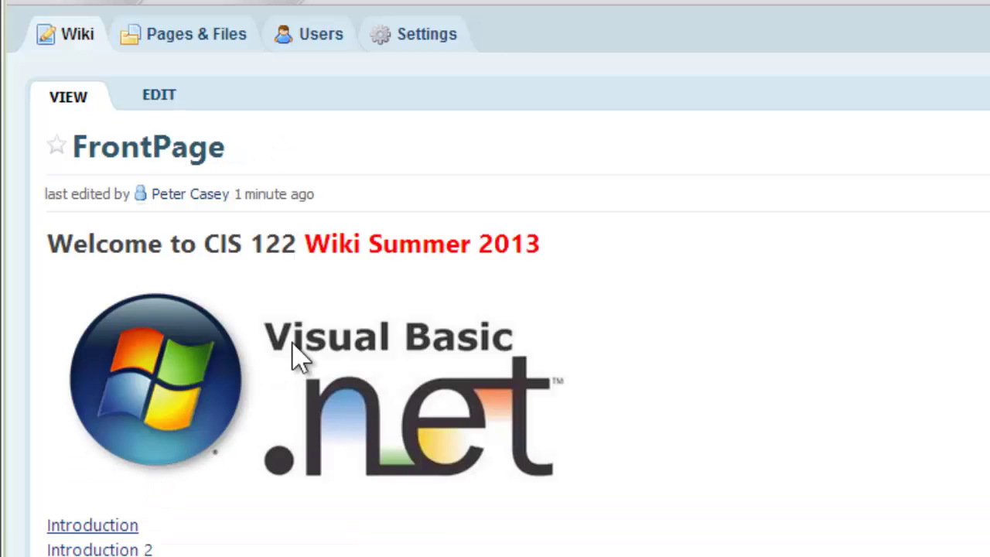
pyautogui.scroll(-2, 641, 438)
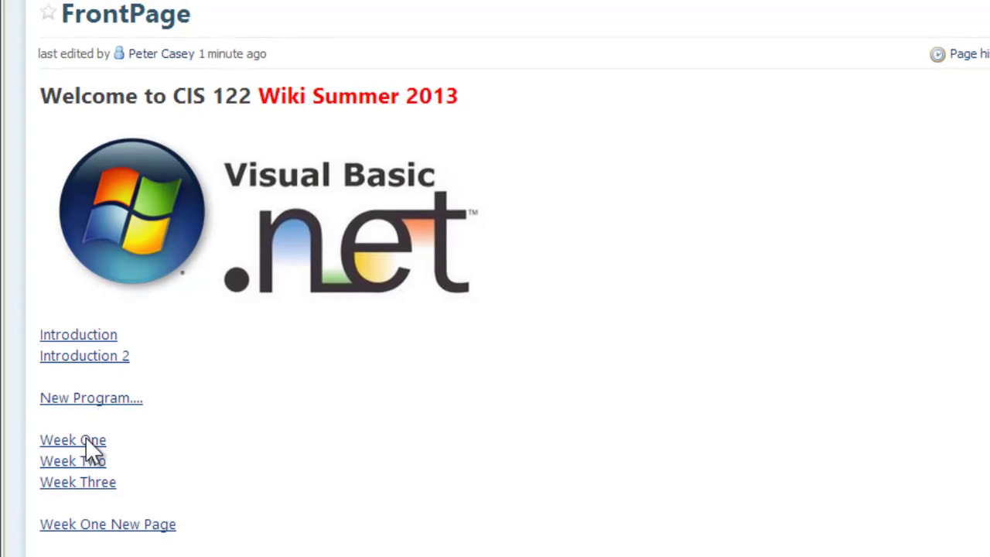
# - Open Week One and scroll through its Sample Problem video and Hello World code
pyautogui.click(85, 439)
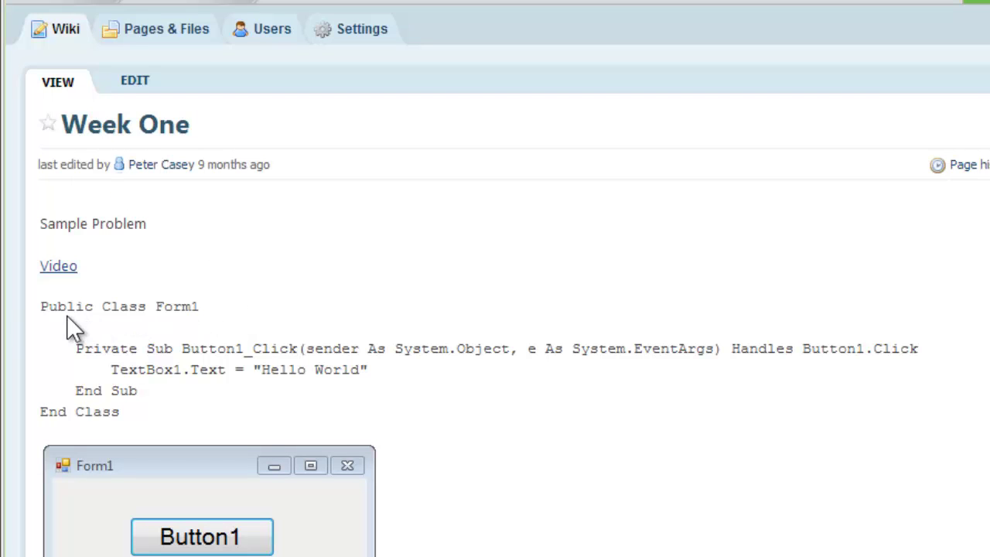
pyautogui.scroll(-4, 276, 377)
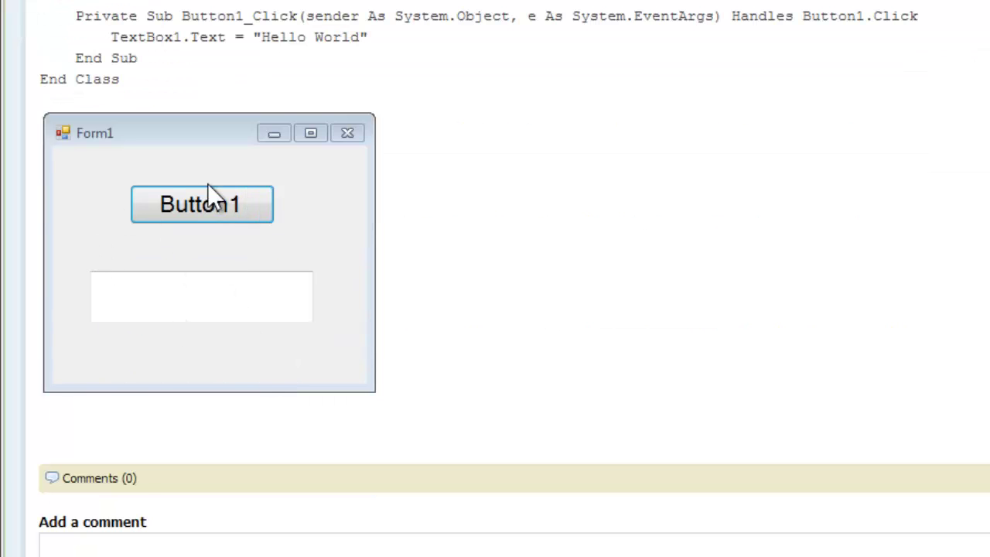
pyautogui.scroll(3, 500, 190)
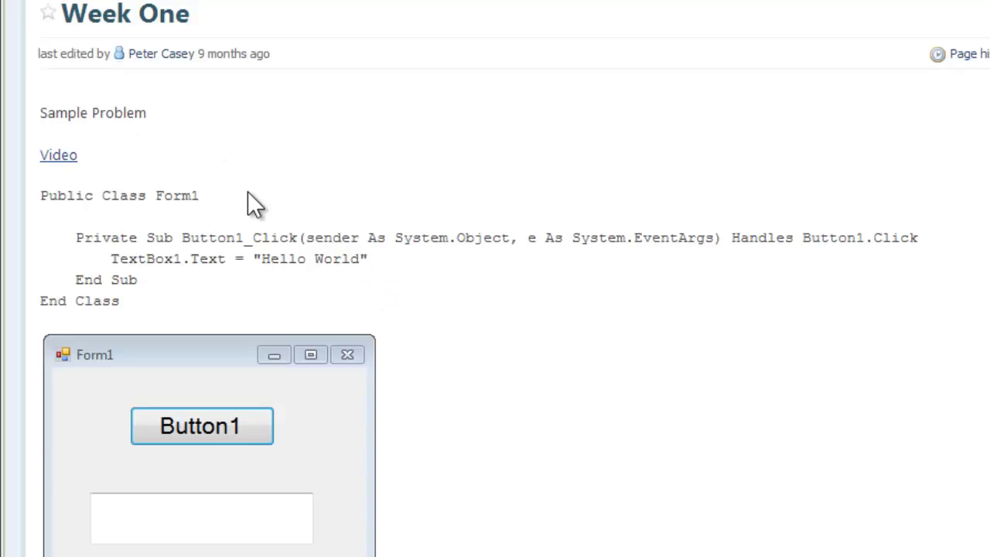
pyautogui.scroll(3, 232, 185)
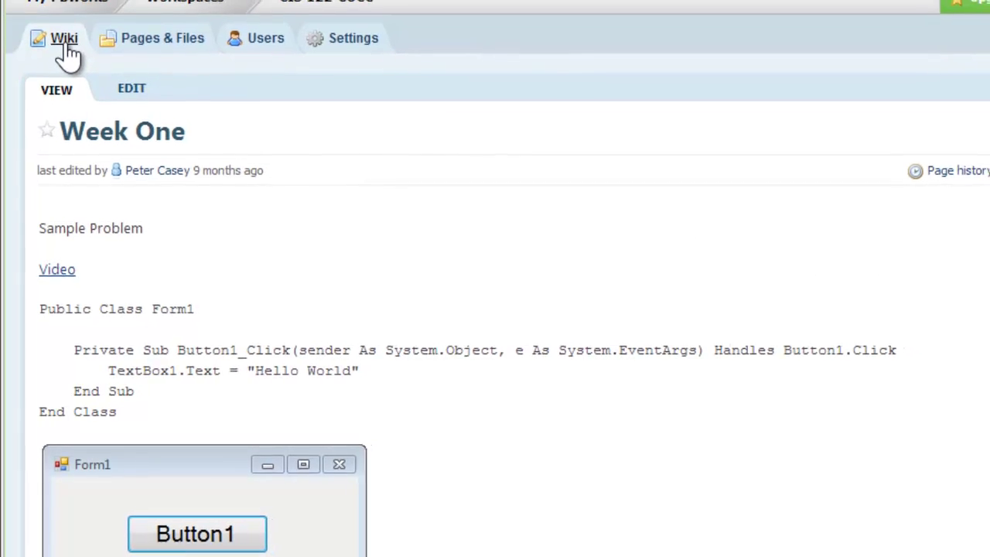
# - Return to the CIS 122-COCC FrontPage with its Visual Basic logo
pyautogui.click(68, 47)
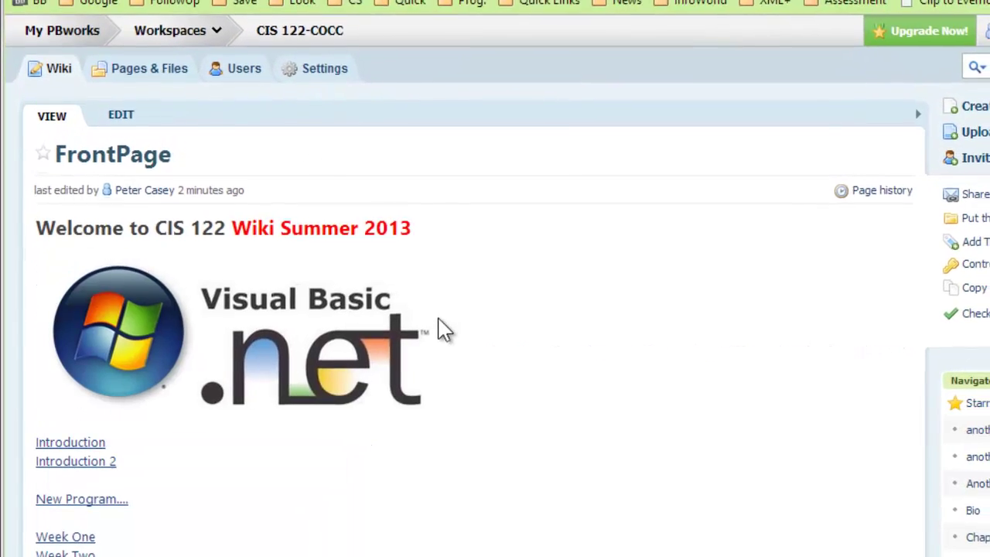